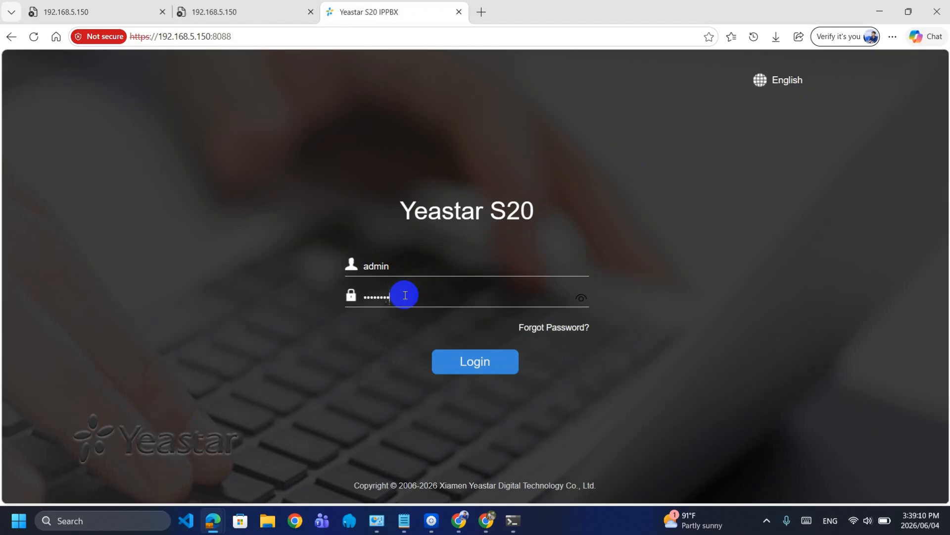
Log in as admin, agree to the Data Processing Agreement, and skip the setup wizard
key(Return)
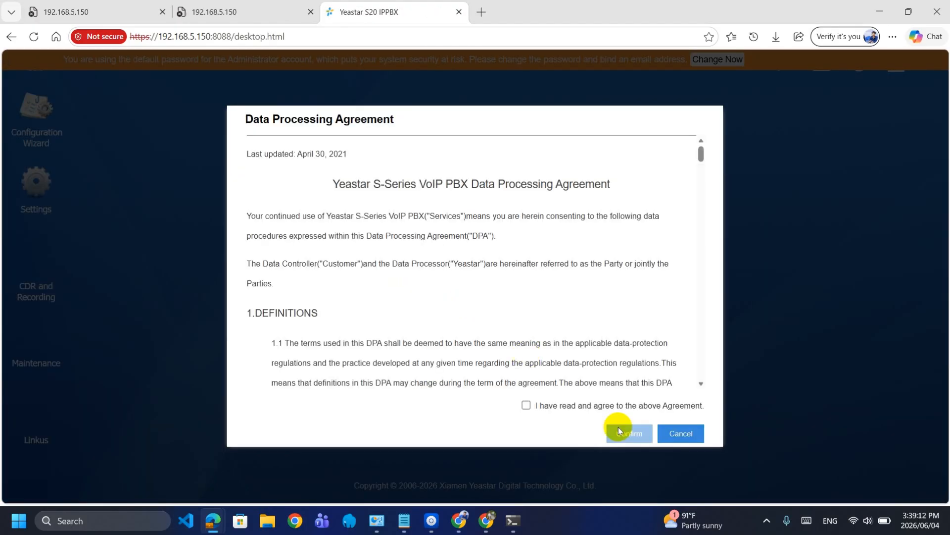
click(526, 405)
click(635, 434)
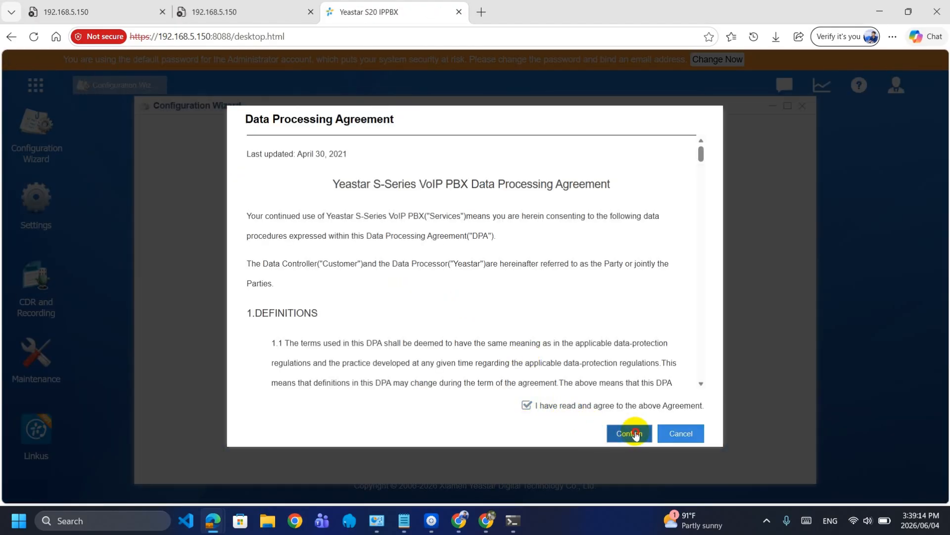
click(486, 316)
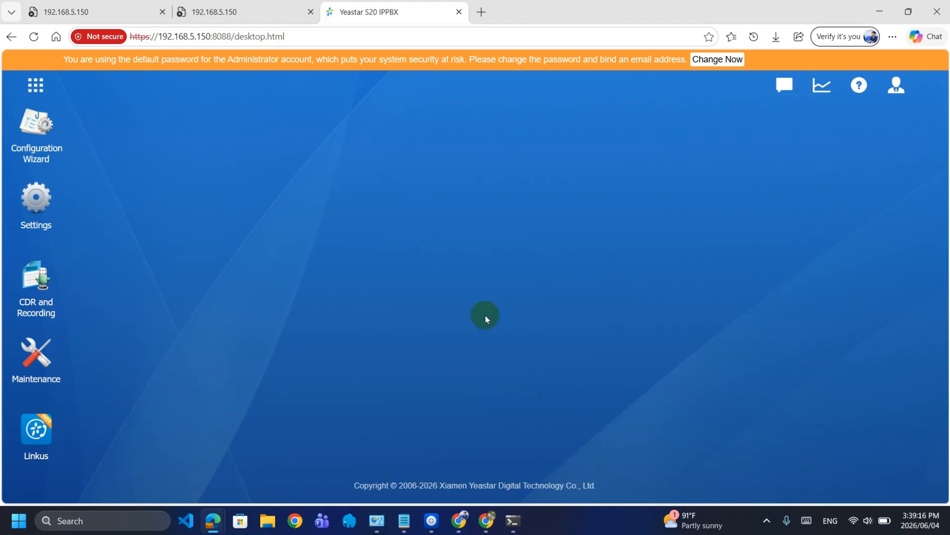
In My Settings, set a new admin password, add a recovery Gmail address, and save
click(896, 95)
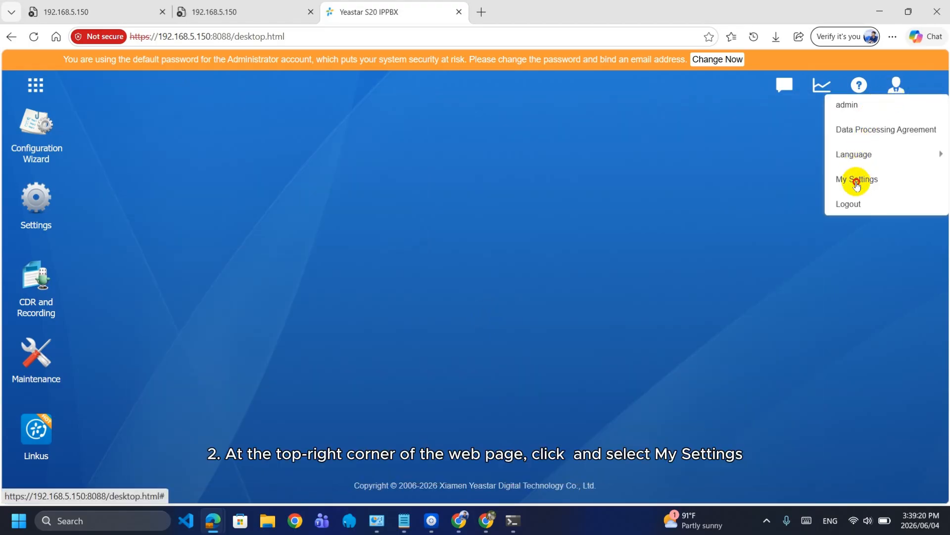
click(857, 180)
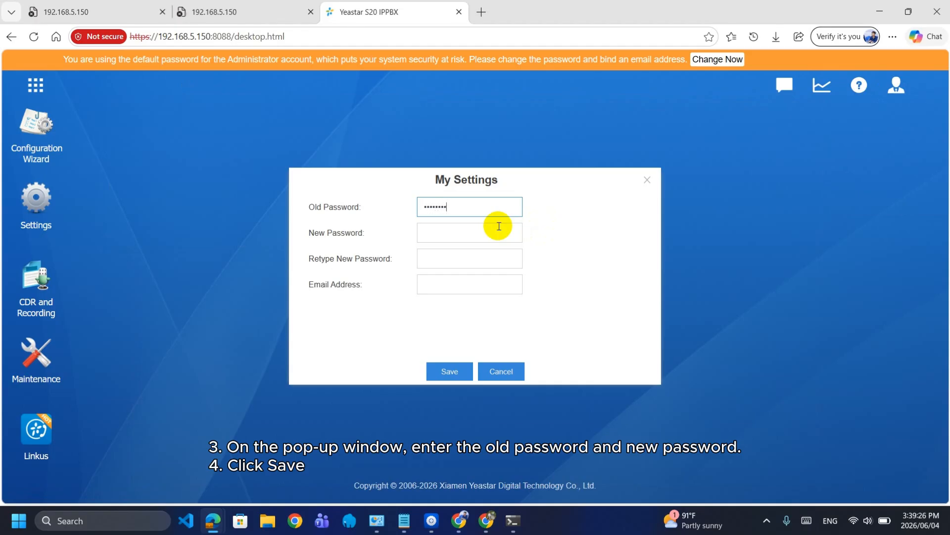
click(438, 257)
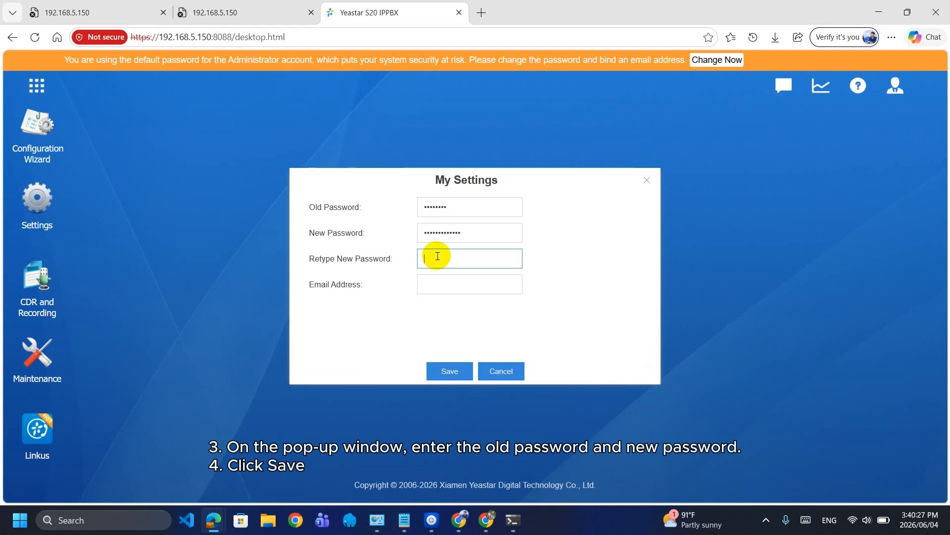
key(ctrl+v)
click(437, 283)
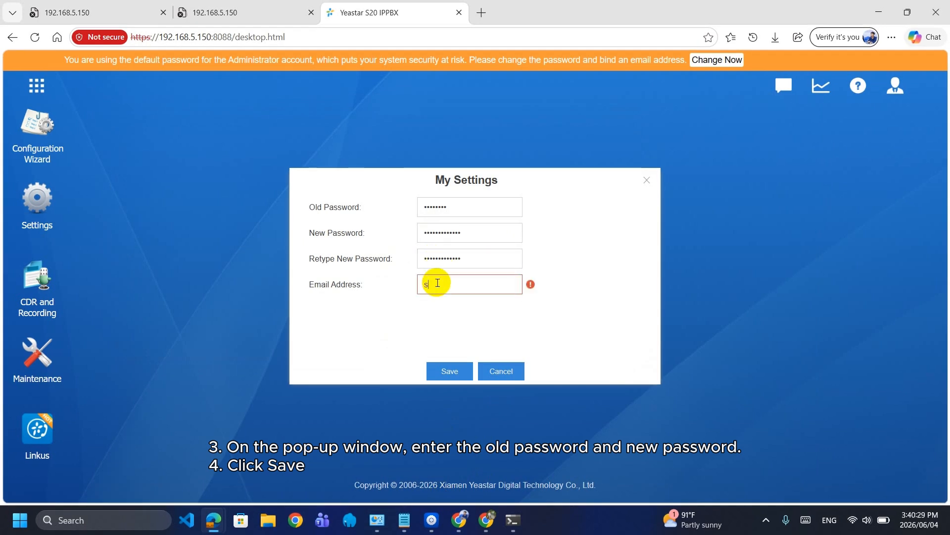
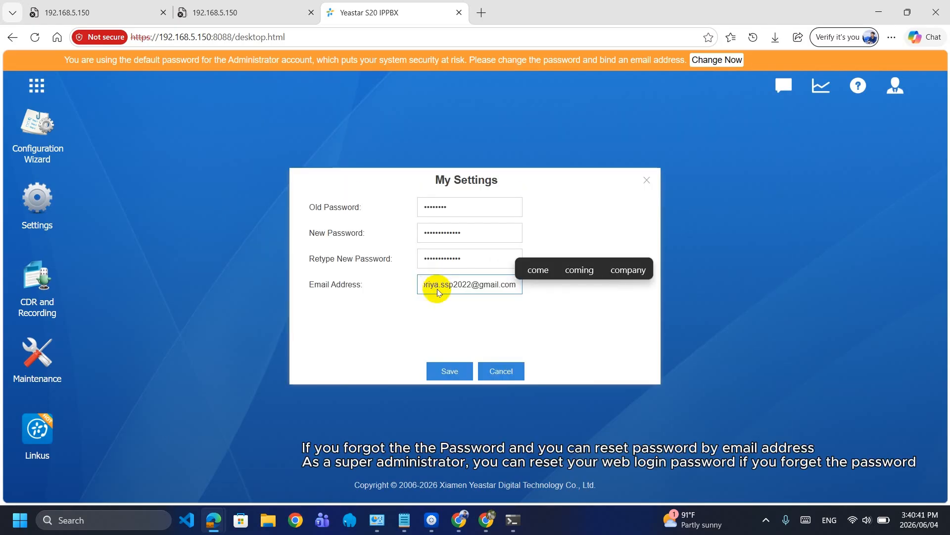
click(449, 366)
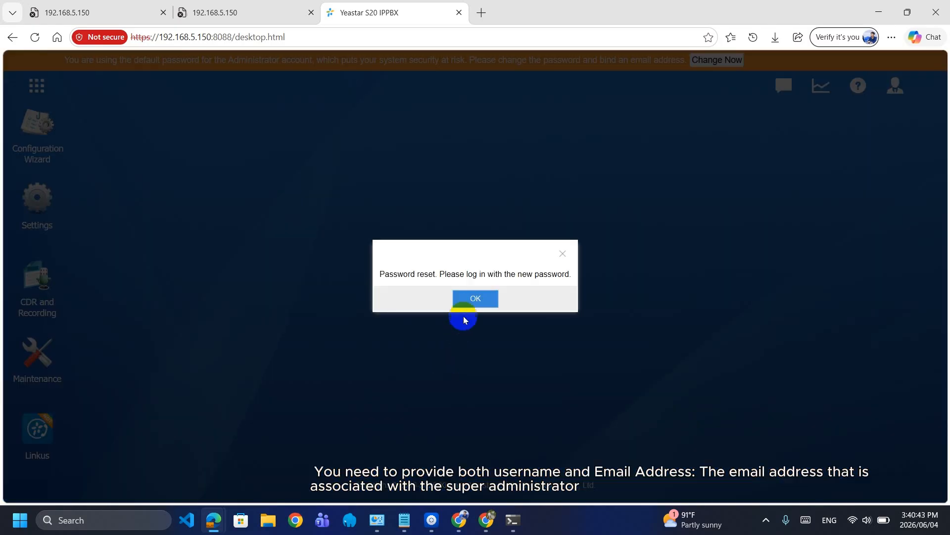
Acknowledge the reset and log back in as admin with the new password
click(467, 301)
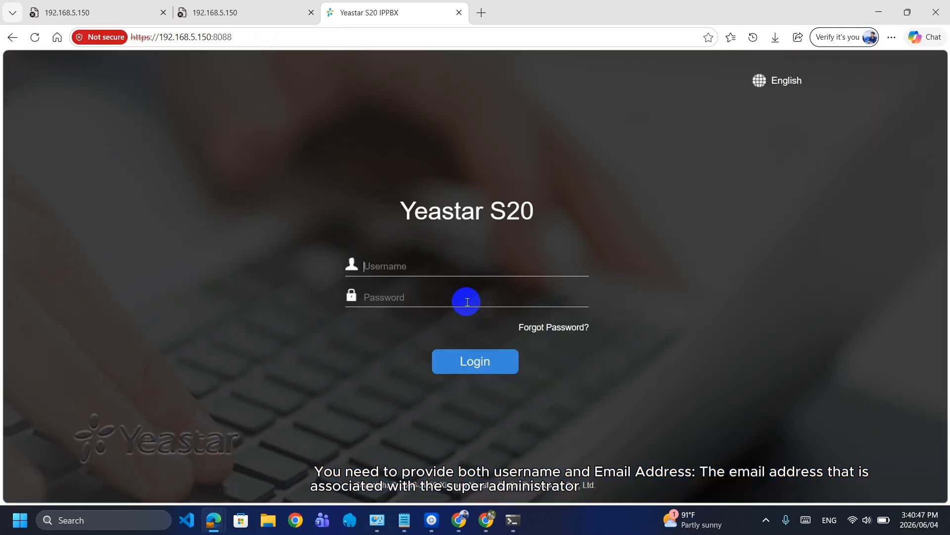
text(admin)
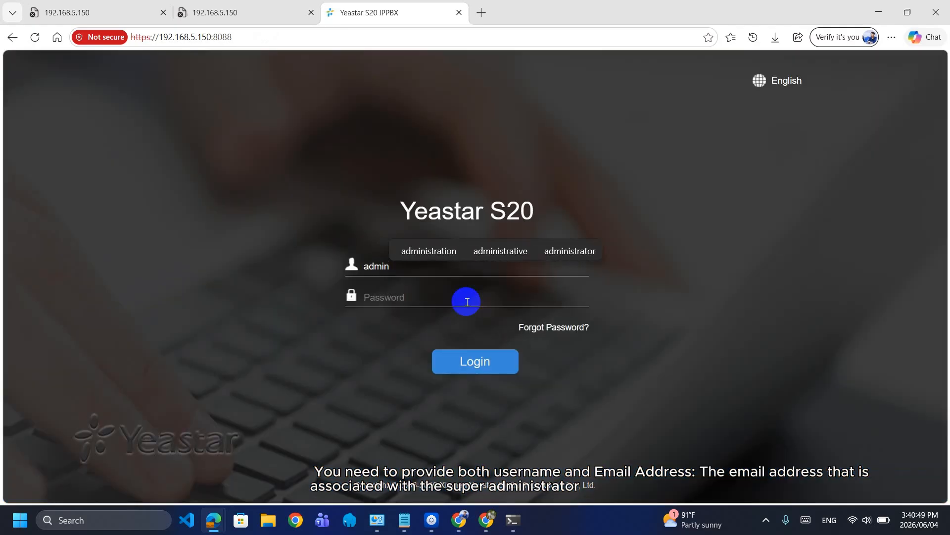
click(450, 300)
key(ctrl+v)
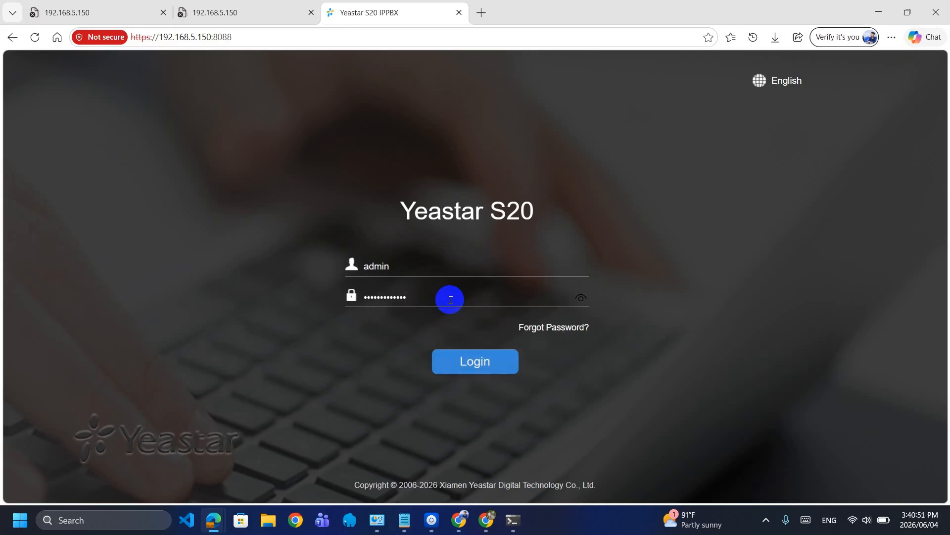
click(580, 297)
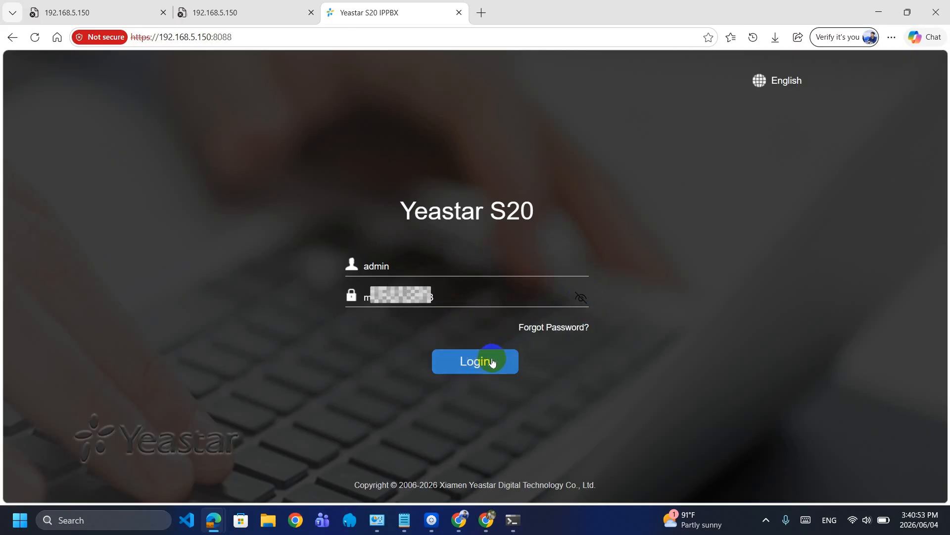
click(490, 361)
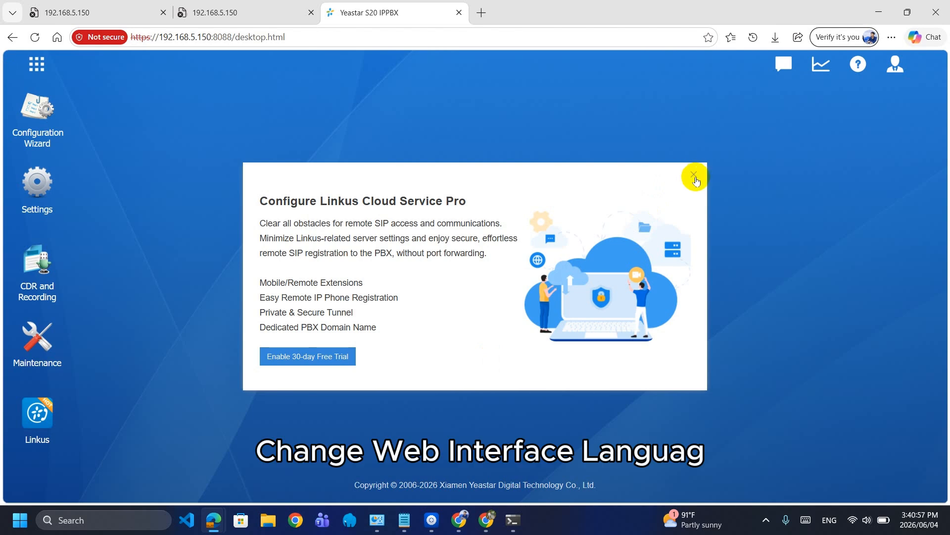
Close the Linkus Cloud popup and switch the interface language to English
click(695, 177)
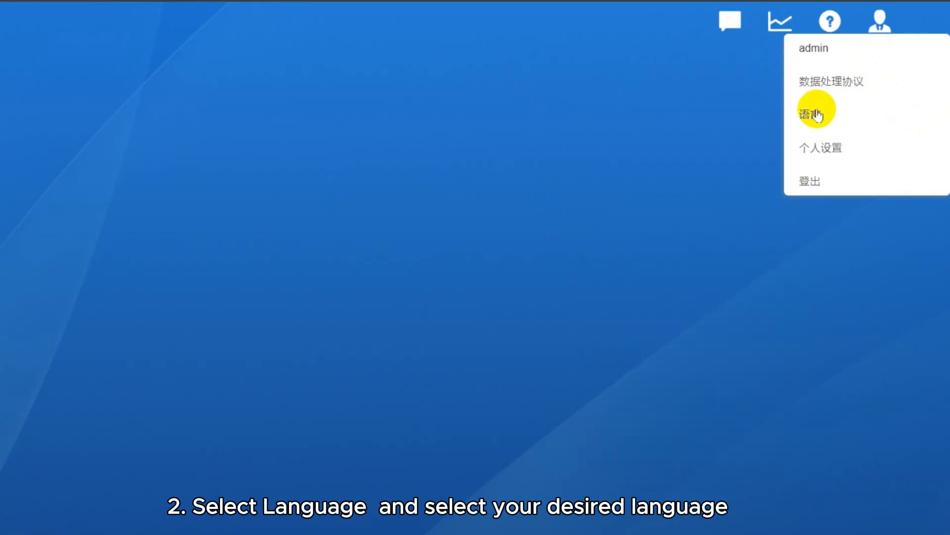
click(825, 114)
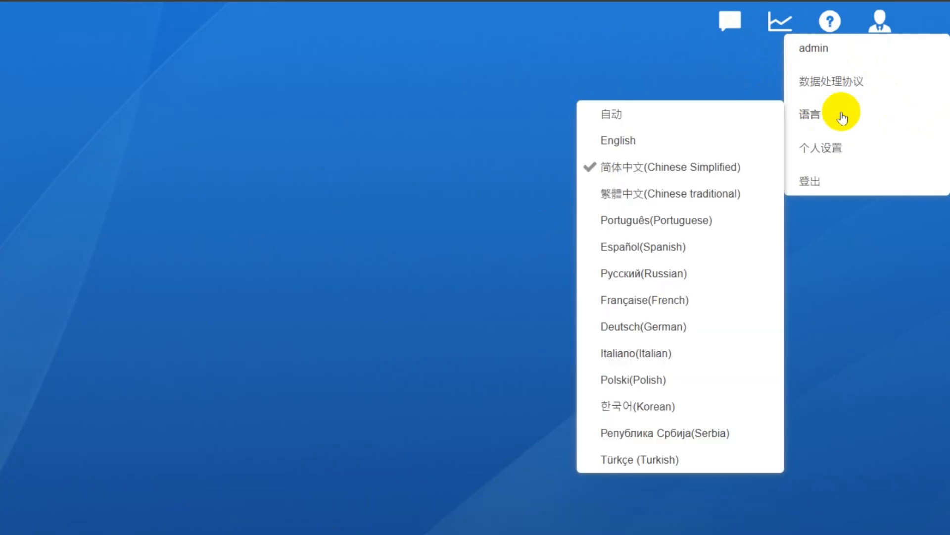
click(624, 140)
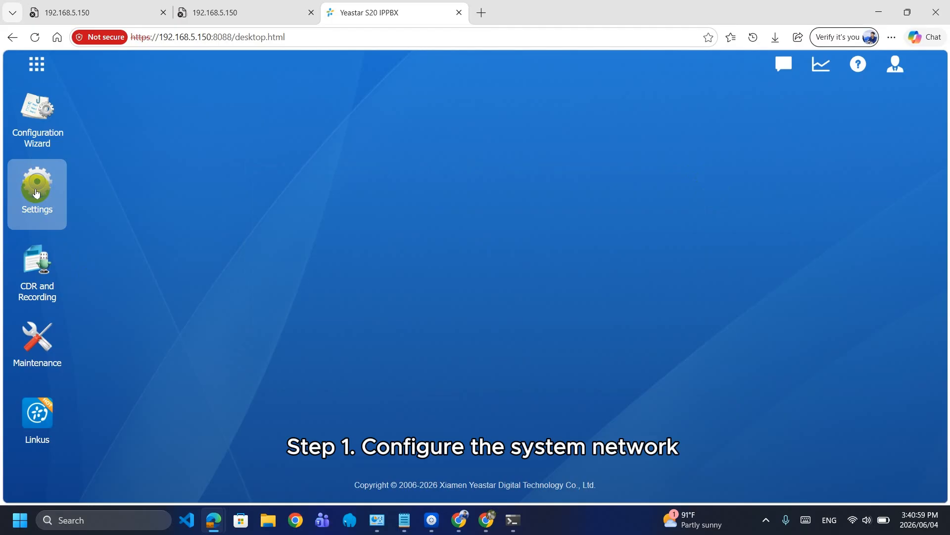
Go to the network Basic Settings and set the Mode to Single
click(37, 188)
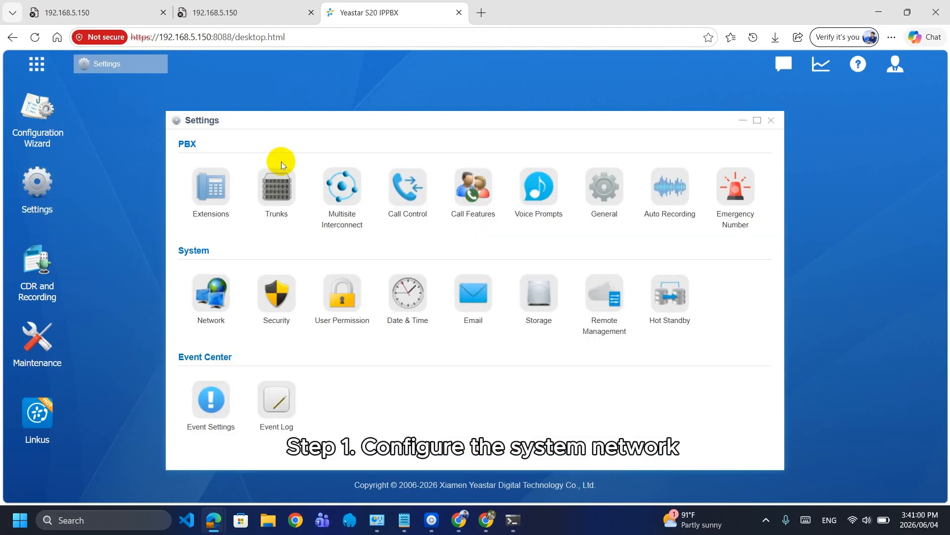
click(216, 284)
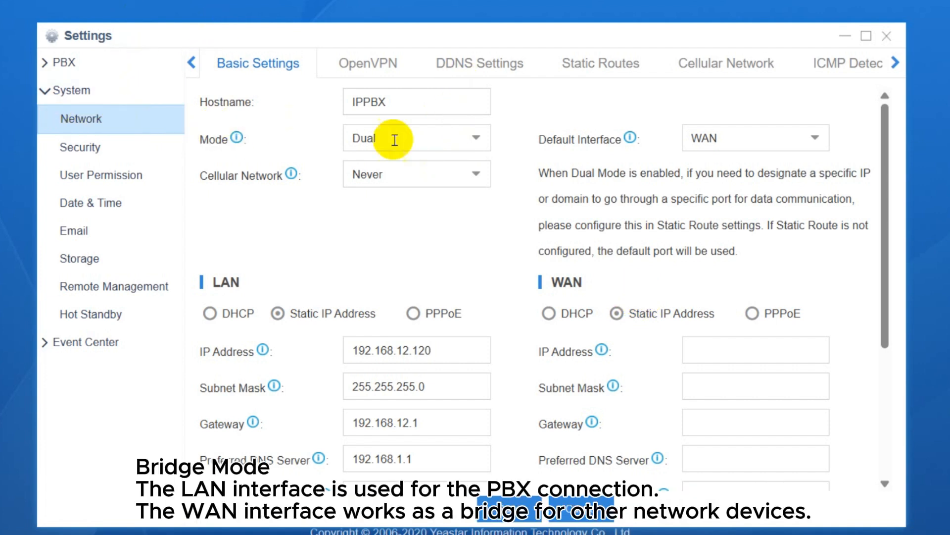
click(477, 138)
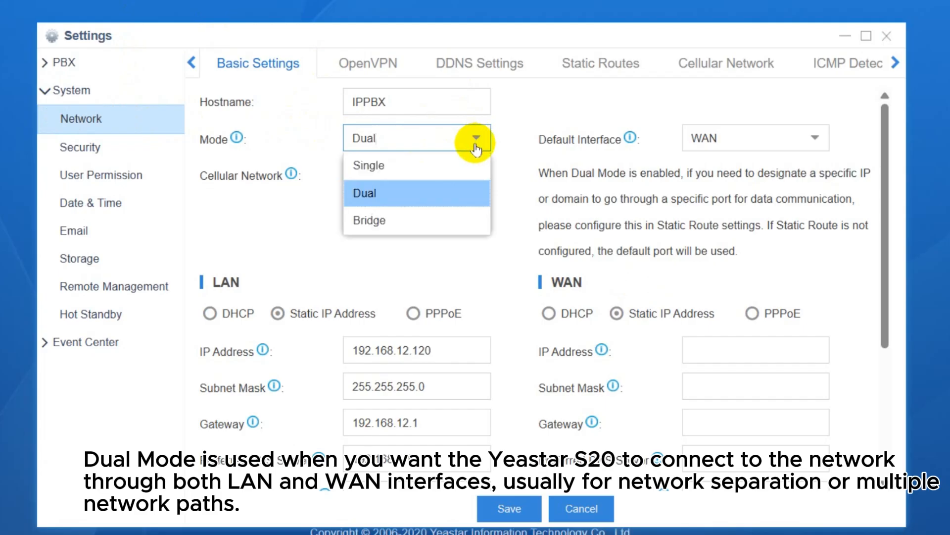
click(395, 167)
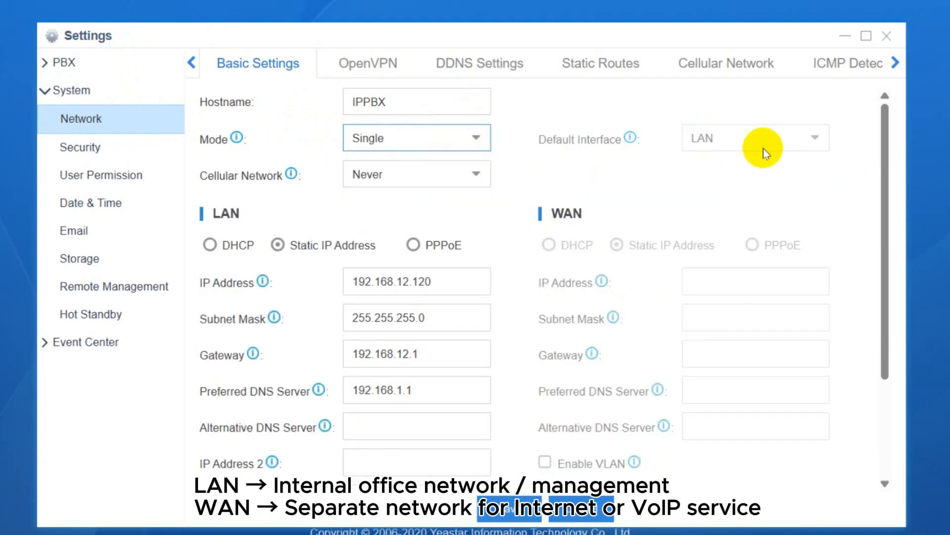
Highlight the WAN heading and the LAN address settings on the form
drag(564, 213, 634, 208)
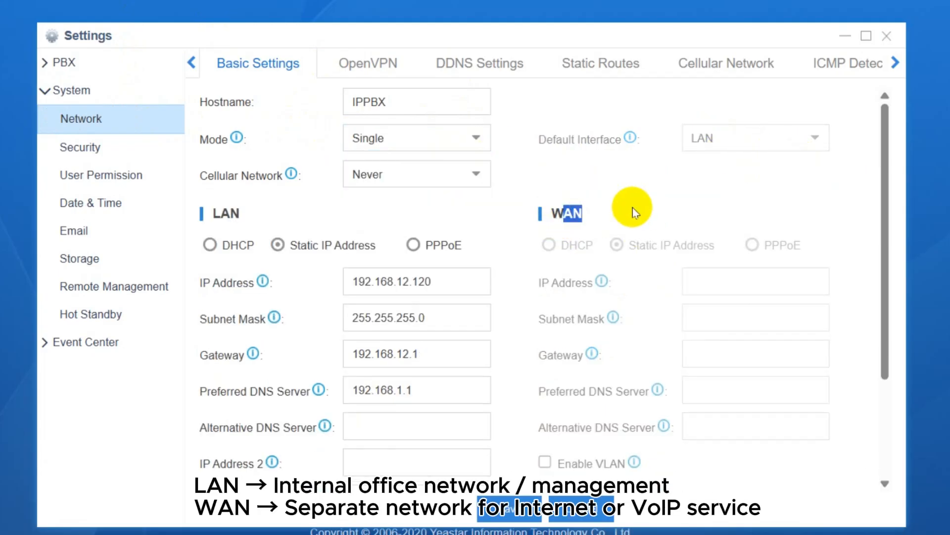
drag(218, 228, 312, 453)
scroll(510, 302, up, 3)
click(751, 285)
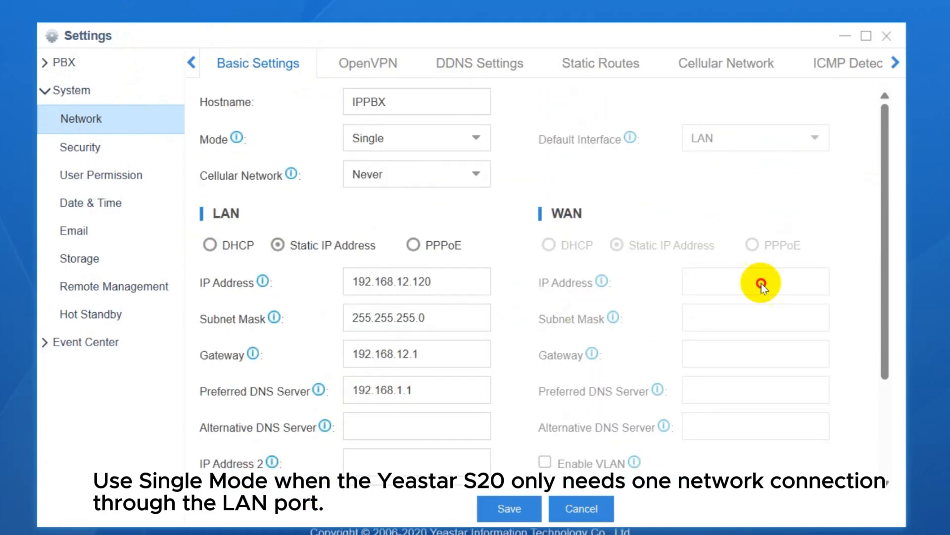
drag(615, 331, 551, 246)
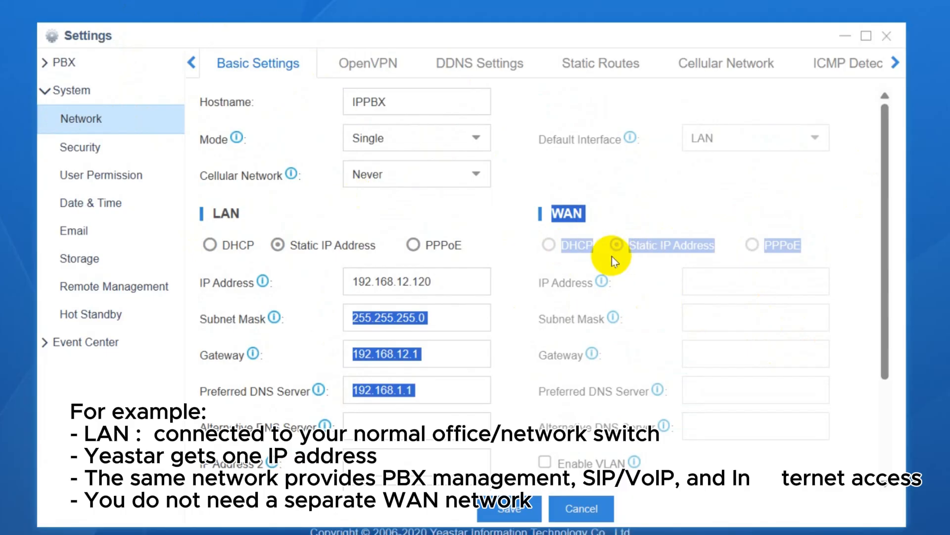
click(337, 227)
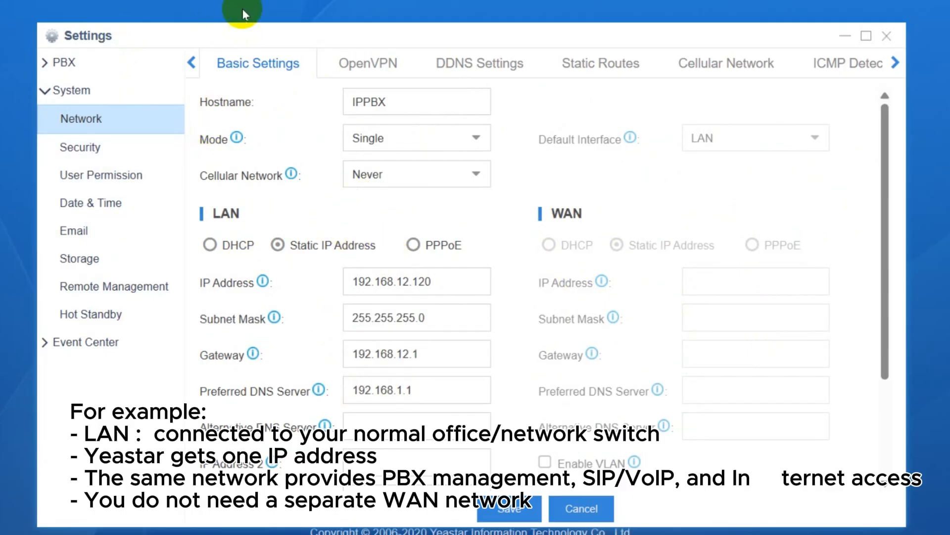
Switch the network mode to Dual with LAN as the default interface
click(472, 135)
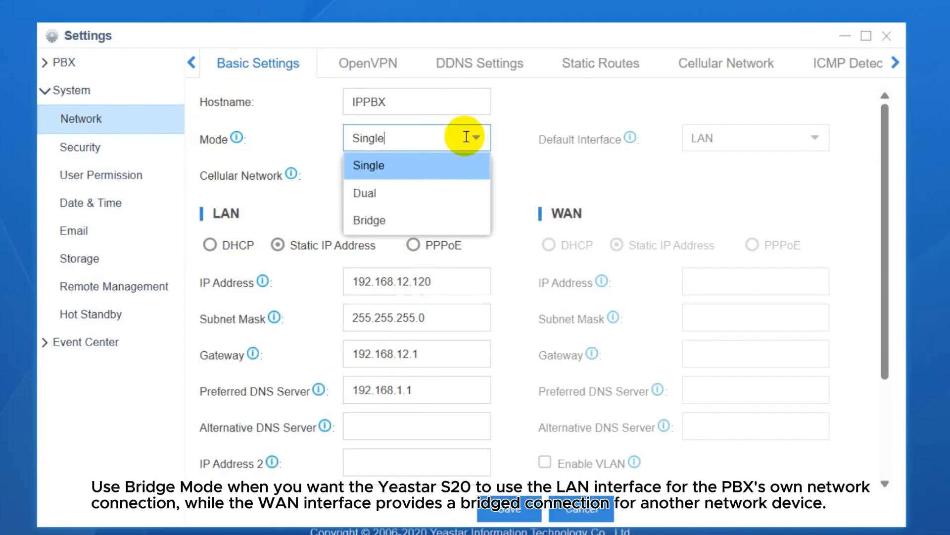
click(391, 197)
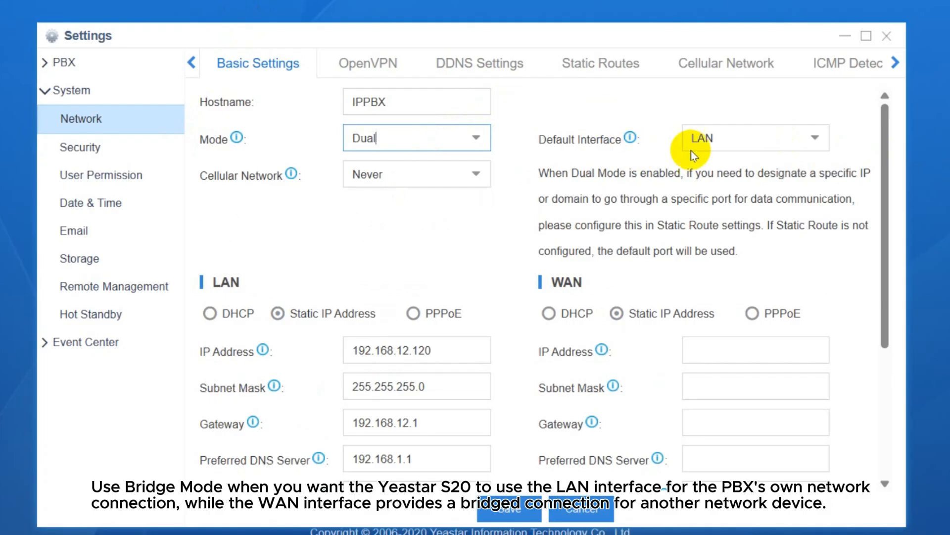
click(789, 144)
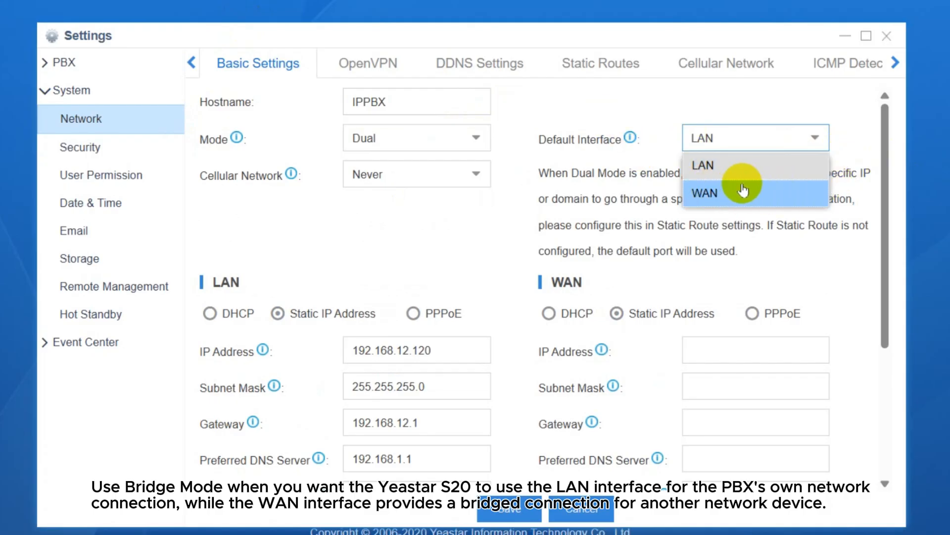
click(716, 168)
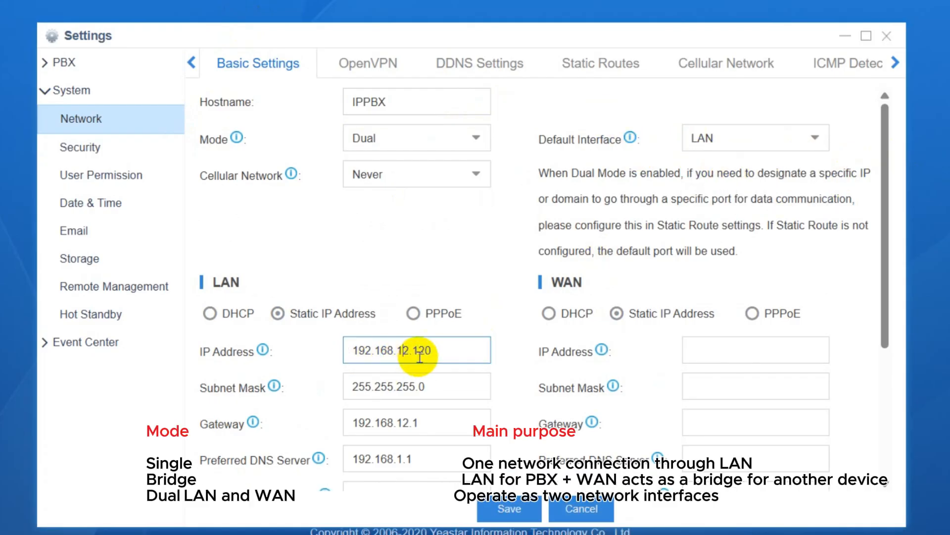
Set the WAN to a static IP address of 10.10.10.1
click(721, 339)
click(569, 314)
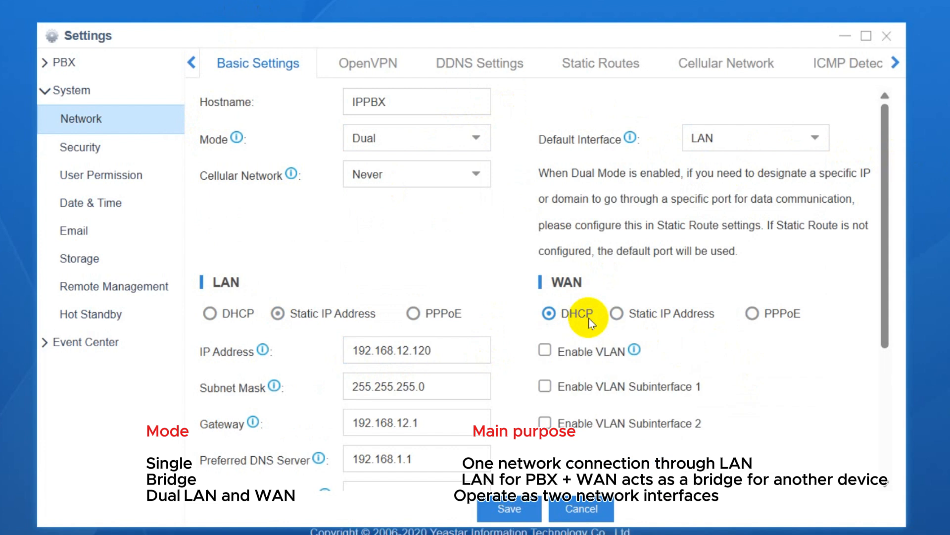
drag(560, 354, 564, 354)
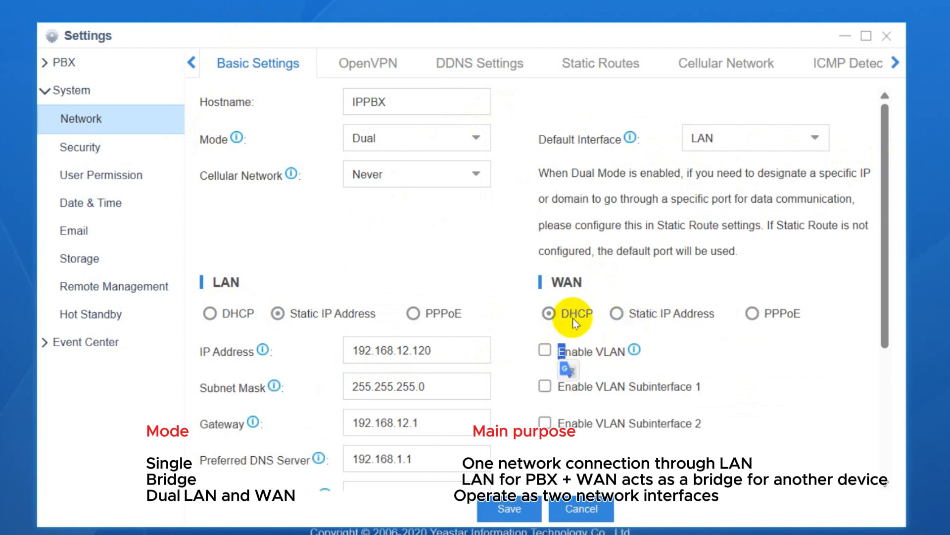
click(548, 313)
click(651, 314)
click(718, 341)
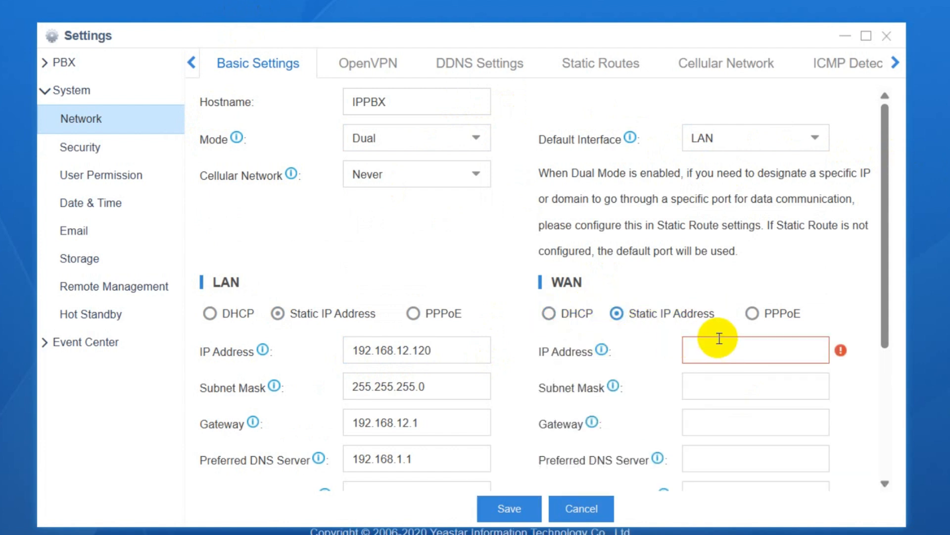
scroll(669, 269, down, 3)
scroll(661, 263, up, 2)
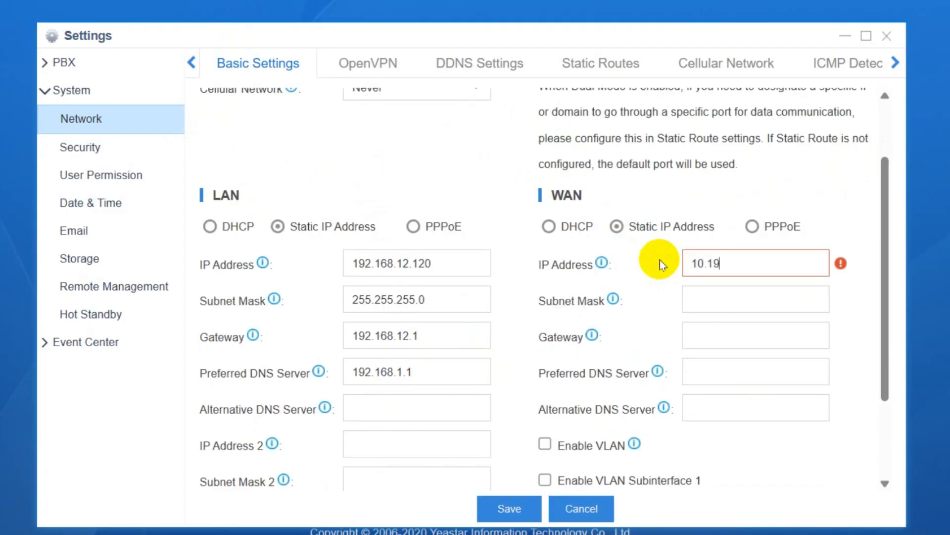
text(10.10.10.1)
click(753, 290)
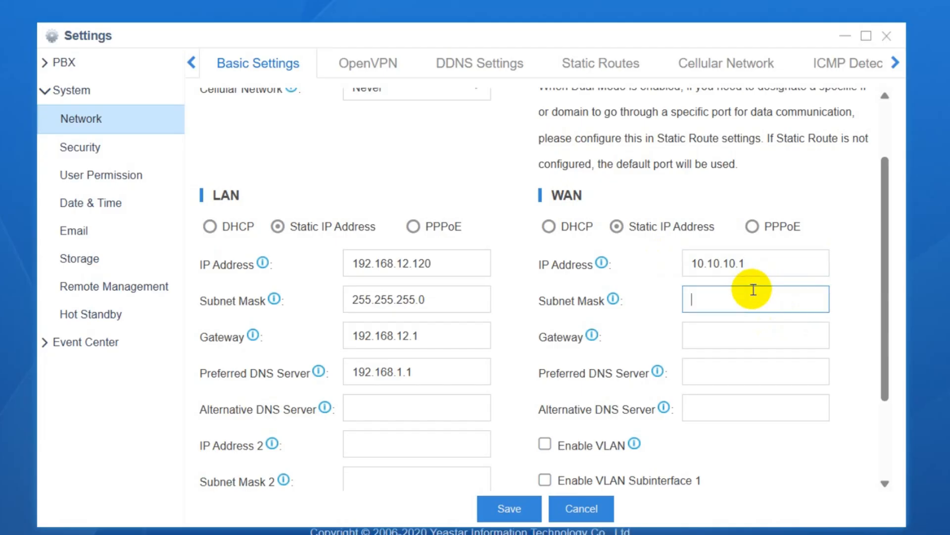
scroll(789, 214, up, 2)
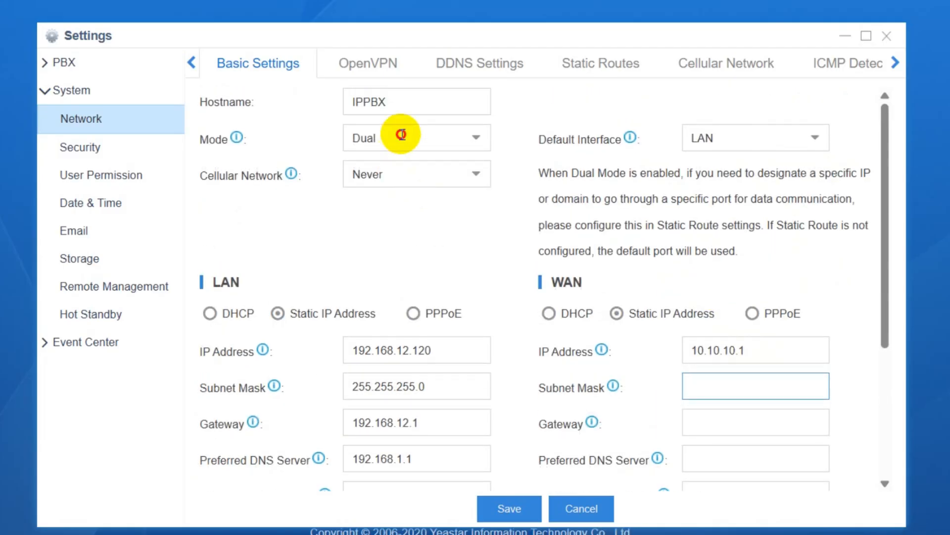
Try Bridge mode, then reopen the mode list to go back to Single
click(470, 137)
click(429, 218)
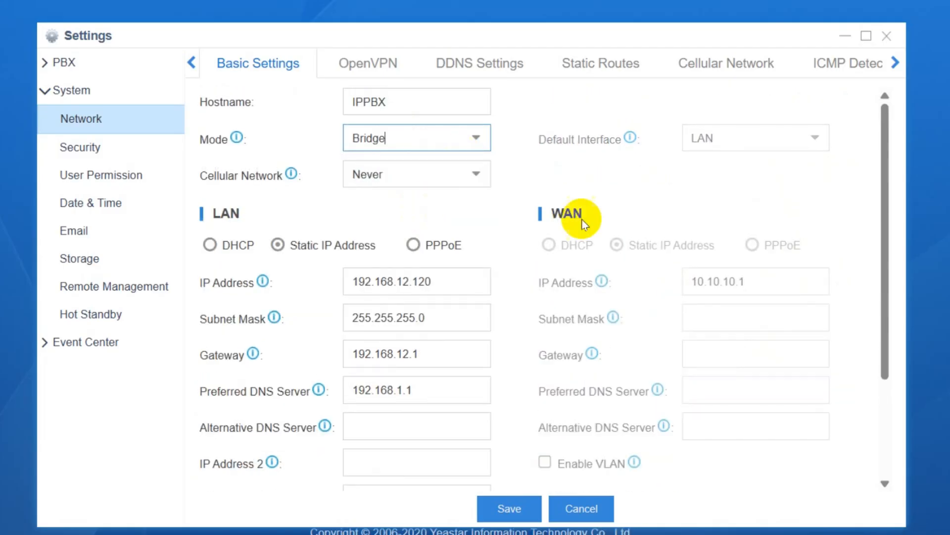
drag(212, 213, 250, 213)
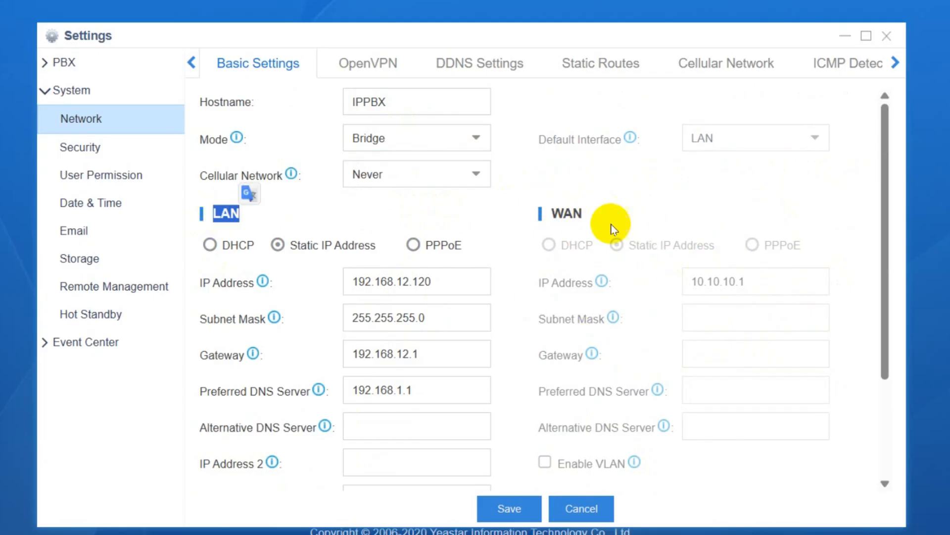
click(473, 139)
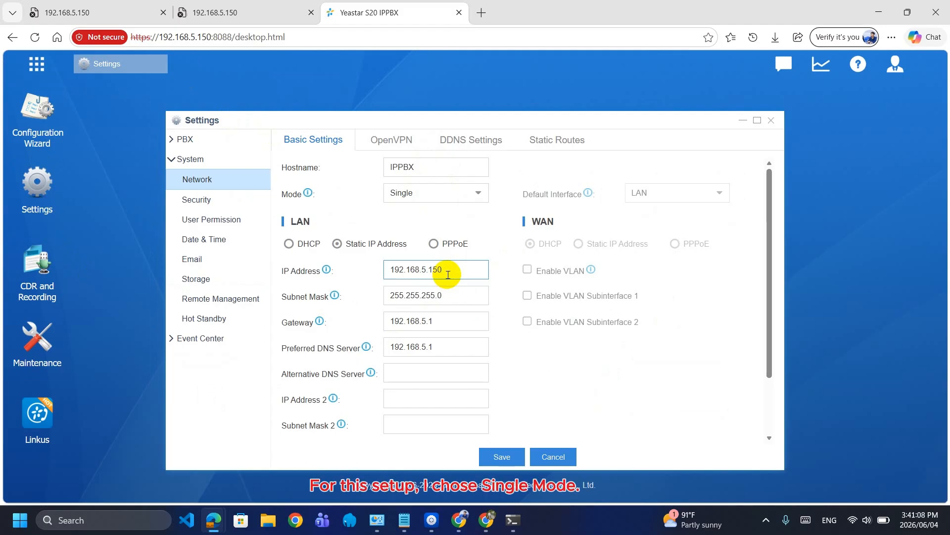
Change LAN IP to 192.168.100.90, and gateway and preferred DNS to 192.168.100.1
key(BackSpace)
key(BackSpace)
text(100.90)
click(442, 325)
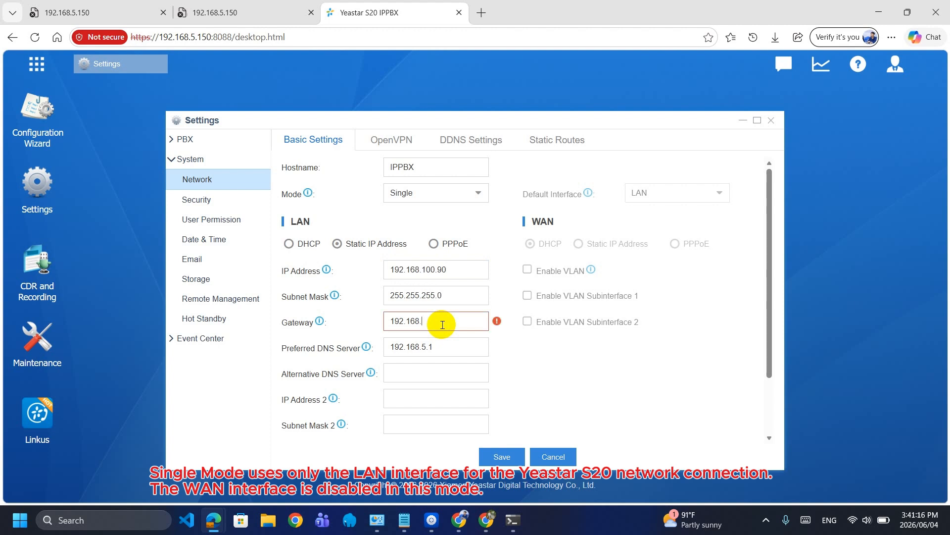
text(100.1)
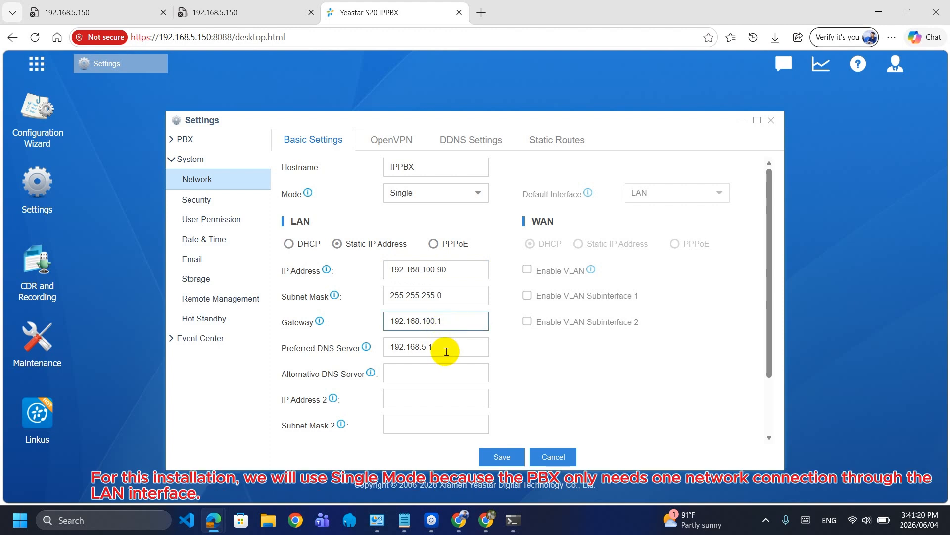
click(445, 345)
key(BackSpace)
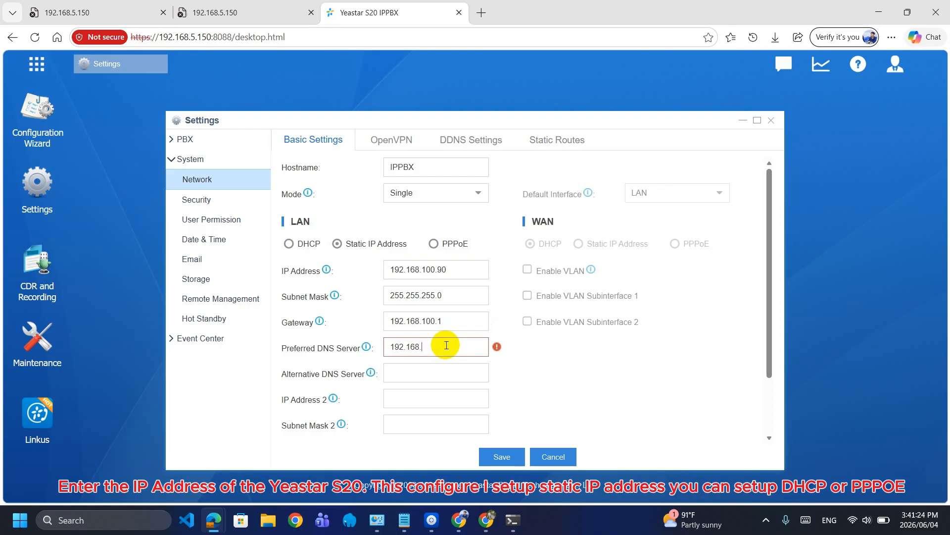
text(100.1)
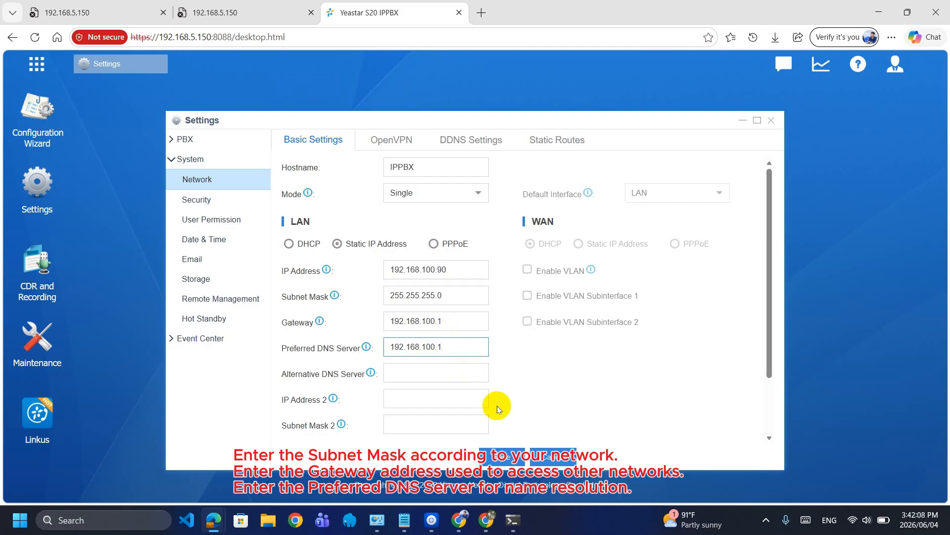
click(401, 372)
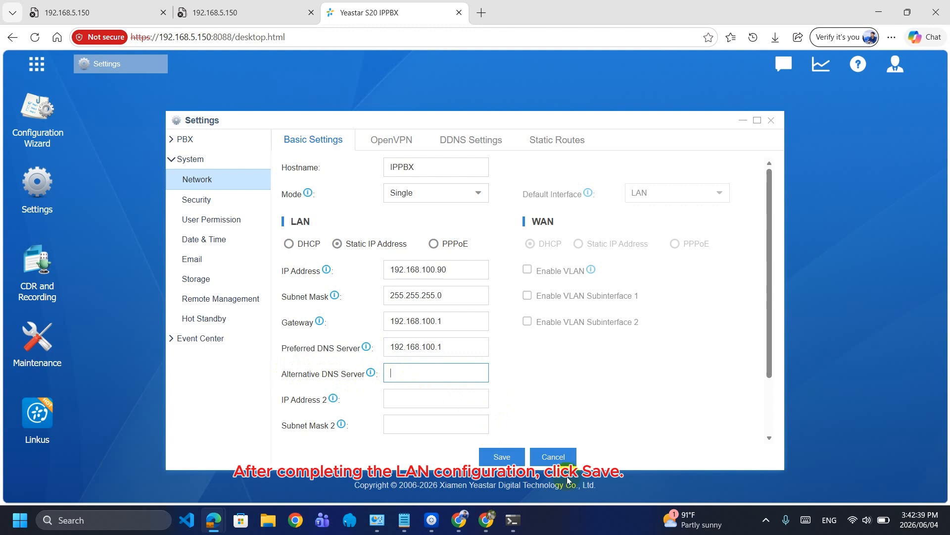
Save the LAN settings, highlight the new IP 192.168.100.90, and confirm the reboot
click(502, 456)
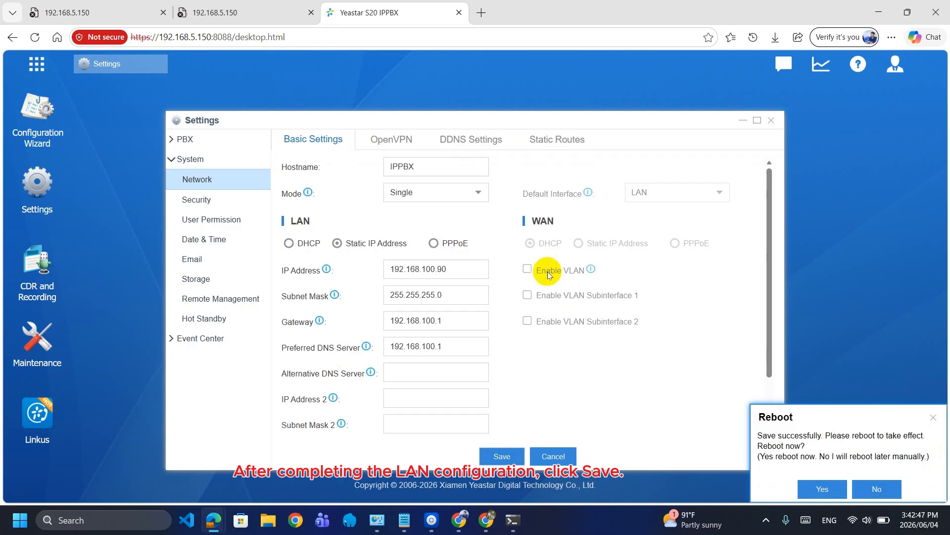
click(465, 269)
drag(465, 268, 276, 257)
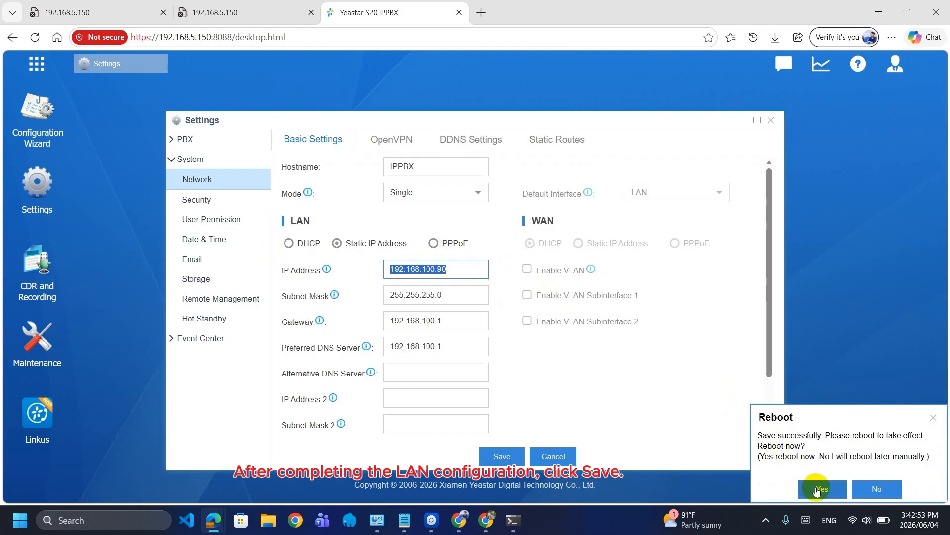
click(819, 489)
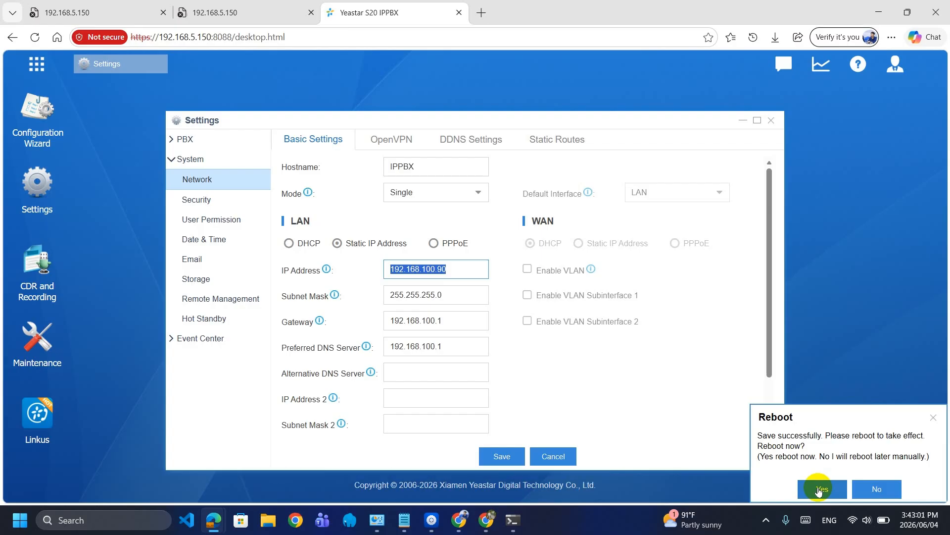
click(819, 489)
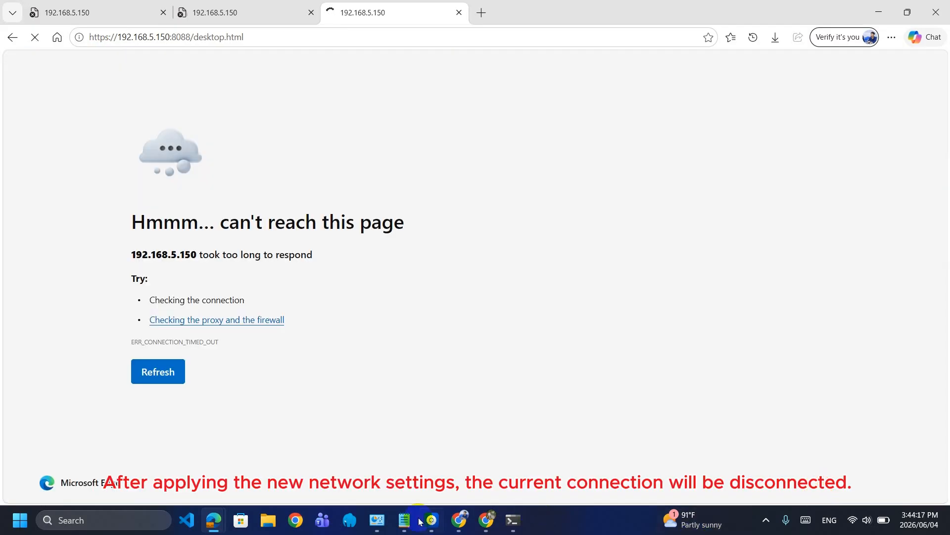
Open the IPv4 properties of the PC's Ethernet adapter
click(377, 520)
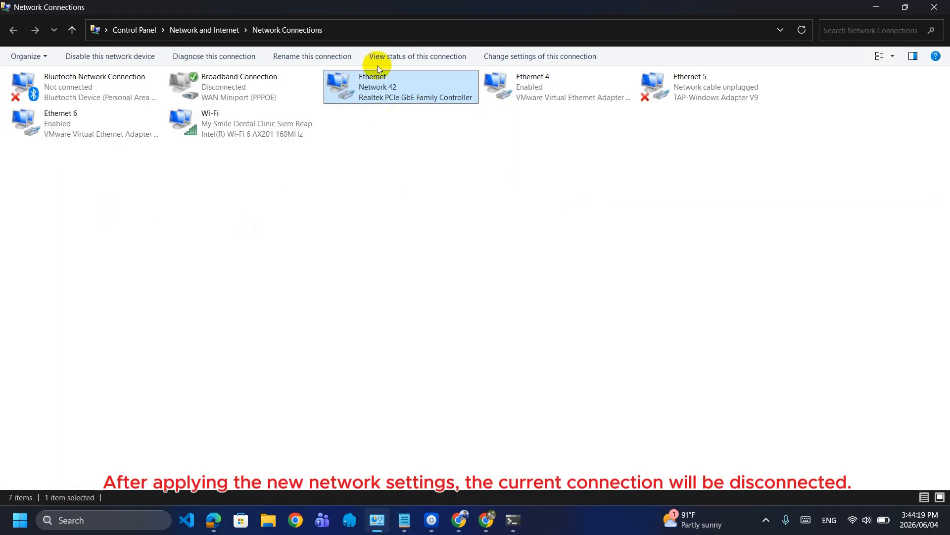
right_click(375, 88)
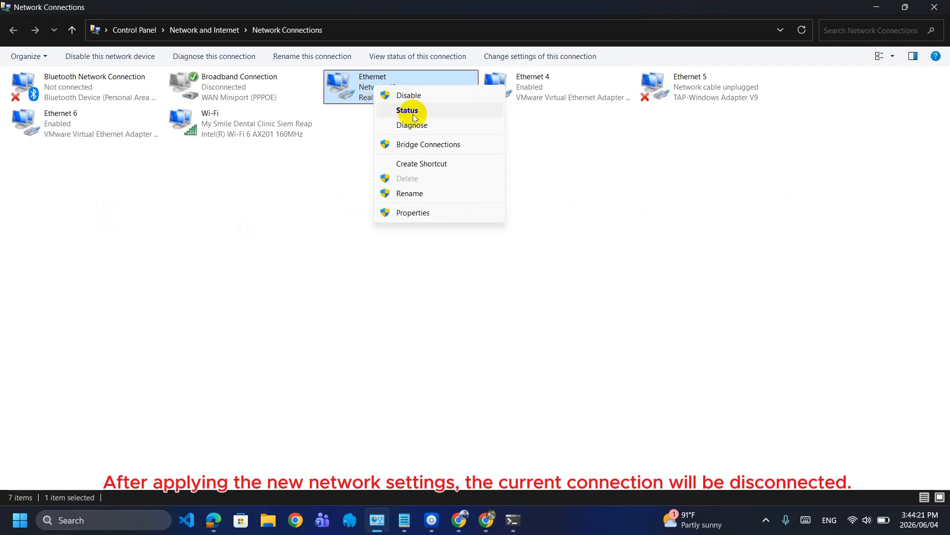
click(412, 212)
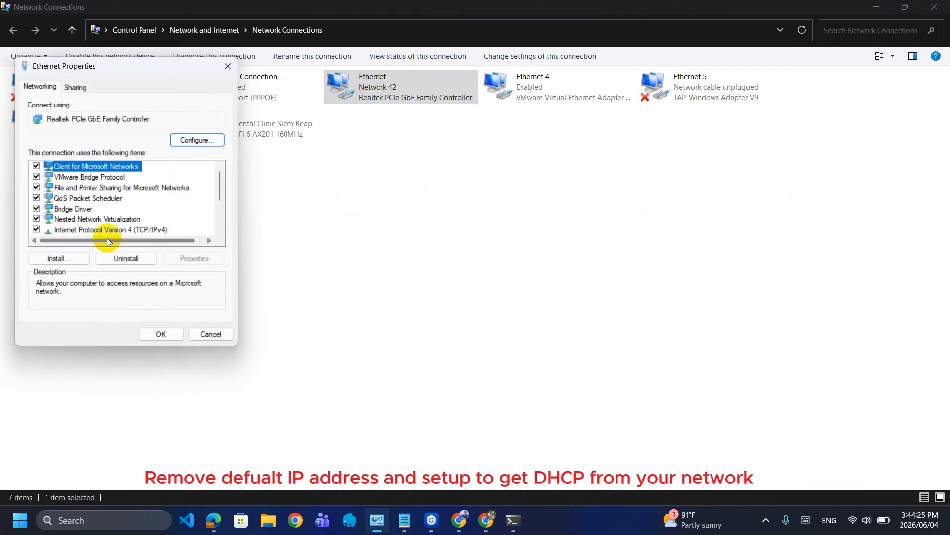
double_click(143, 230)
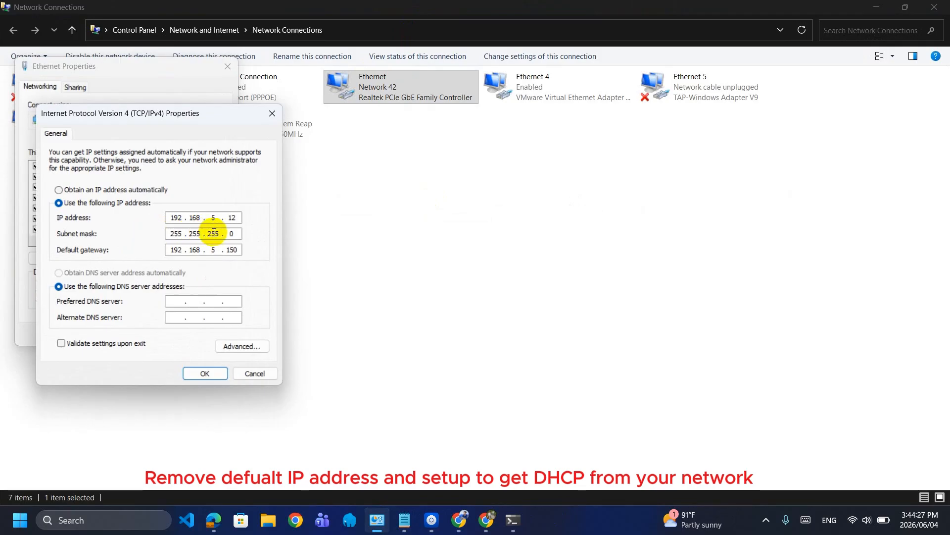
Set IP 192.168.100.250 and gateway 192.168.100.1, then accept the warning and apply
click(217, 212)
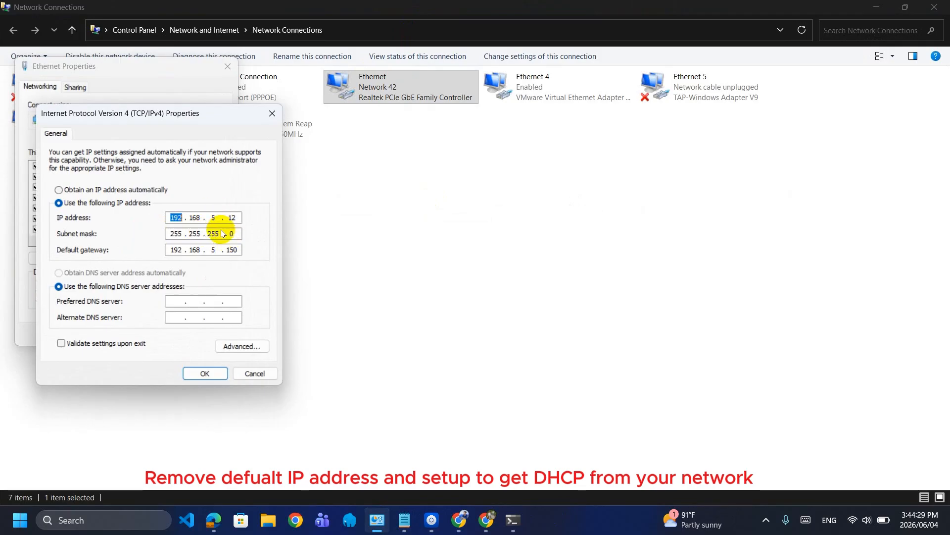
click(215, 216)
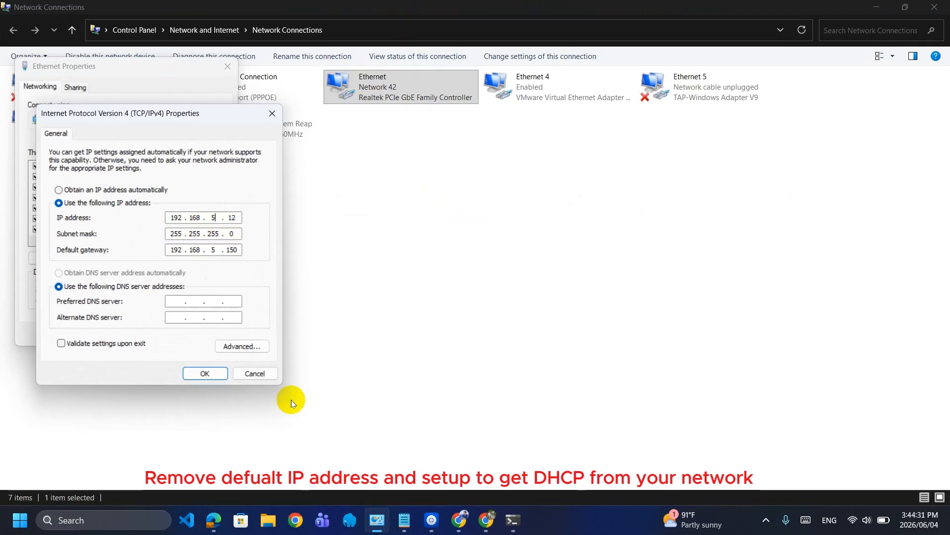
key(BackSpace)
text(100 . )
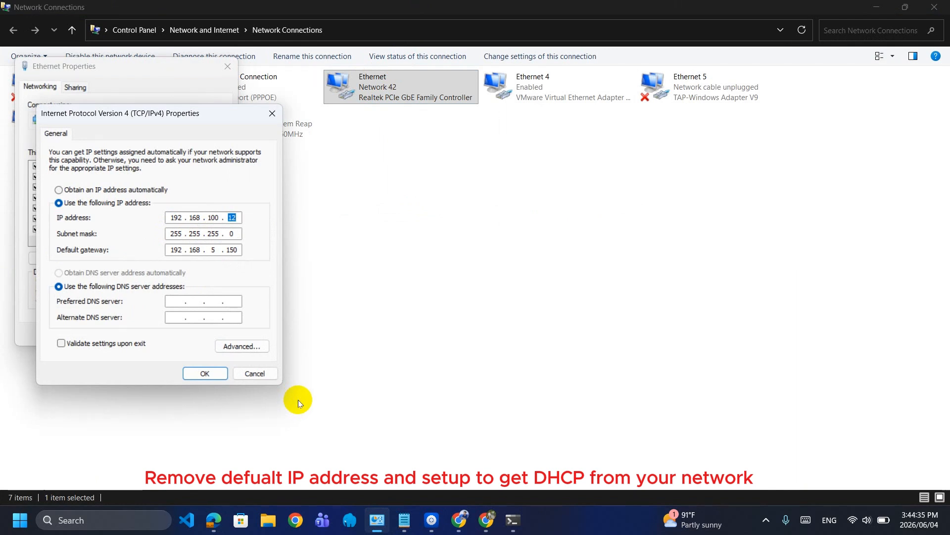
text(250)
click(217, 250)
key(BackSpace)
text(100 . )
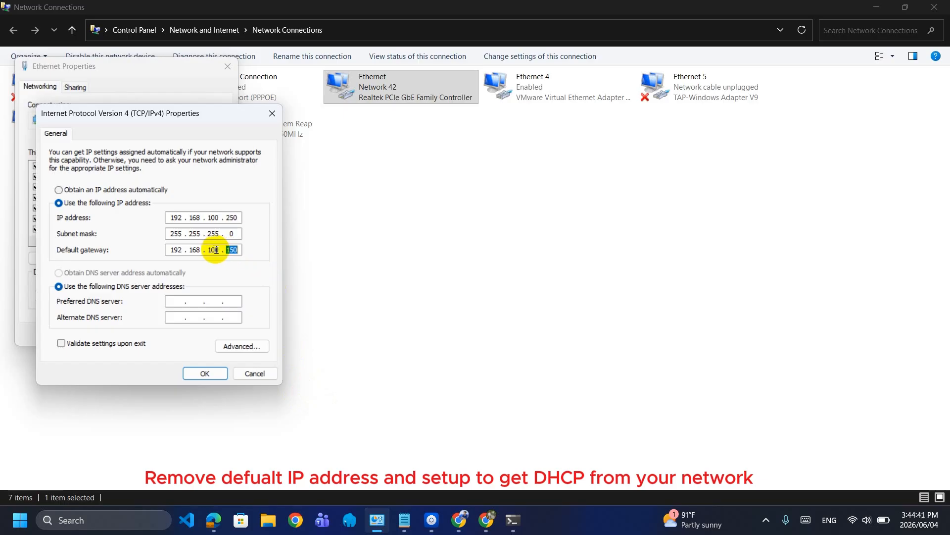
text(1)
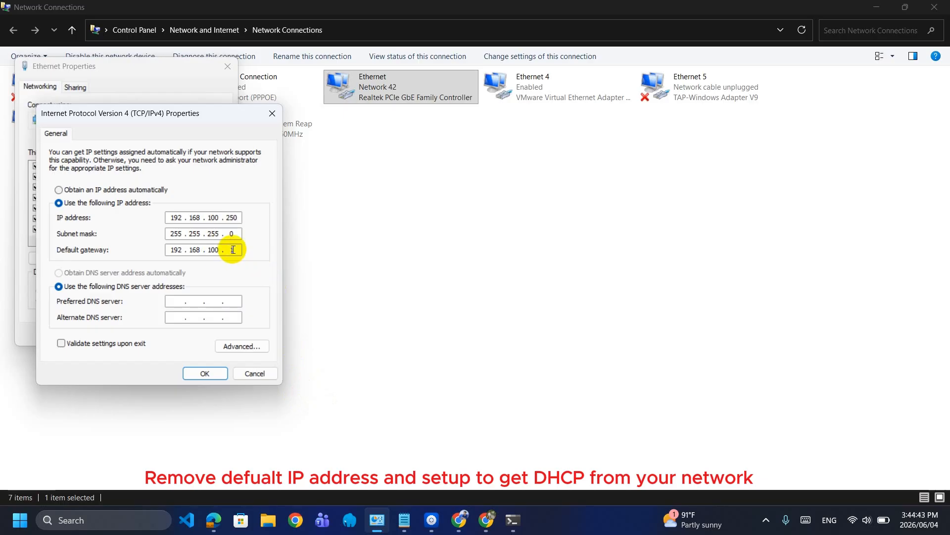
click(215, 375)
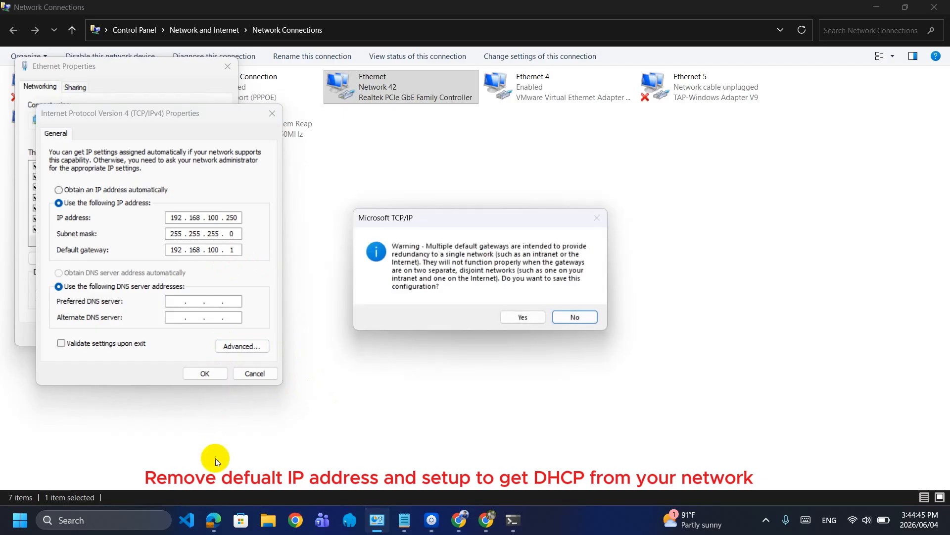
click(527, 318)
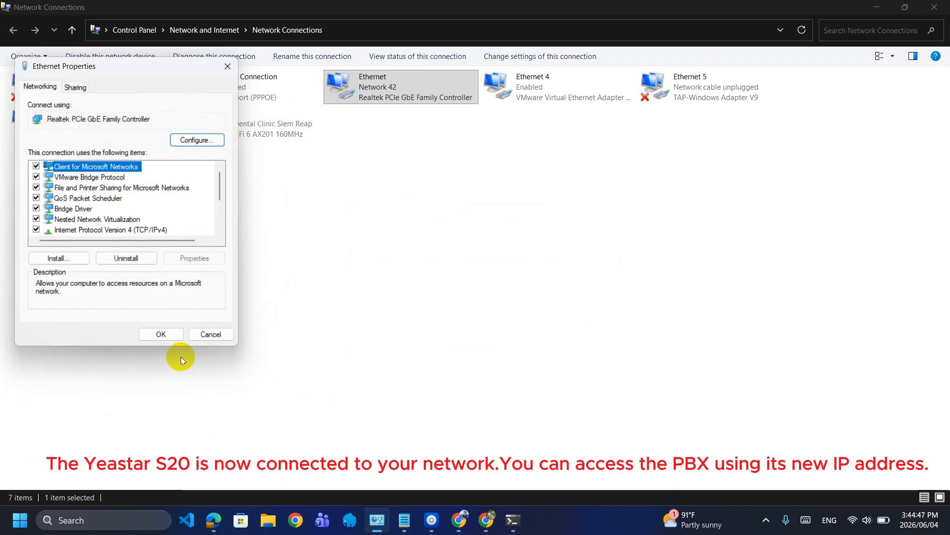
click(166, 332)
In Edge, open 192.168.100.90 in a new tab and continue past the certificate warning
mouse_move(213, 526)
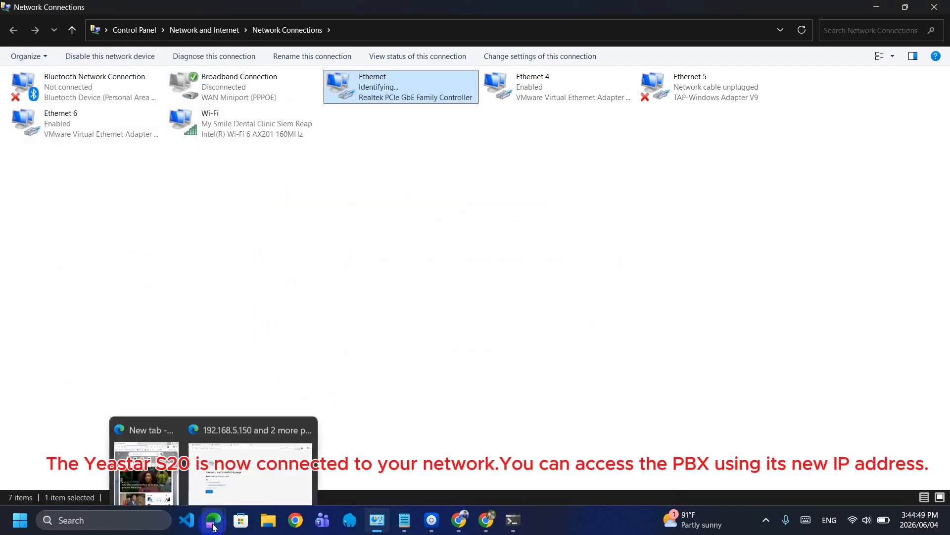
click(236, 444)
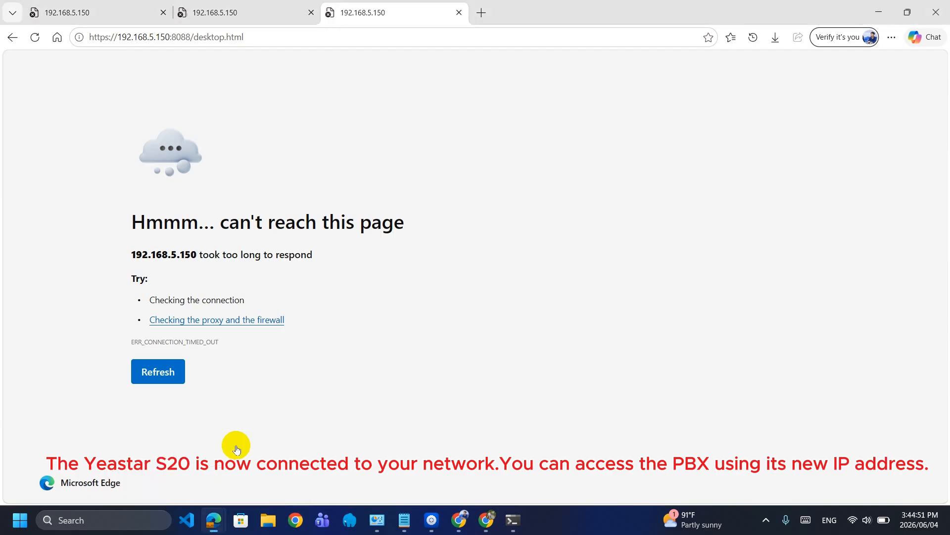
click(483, 11)
text(192.1)
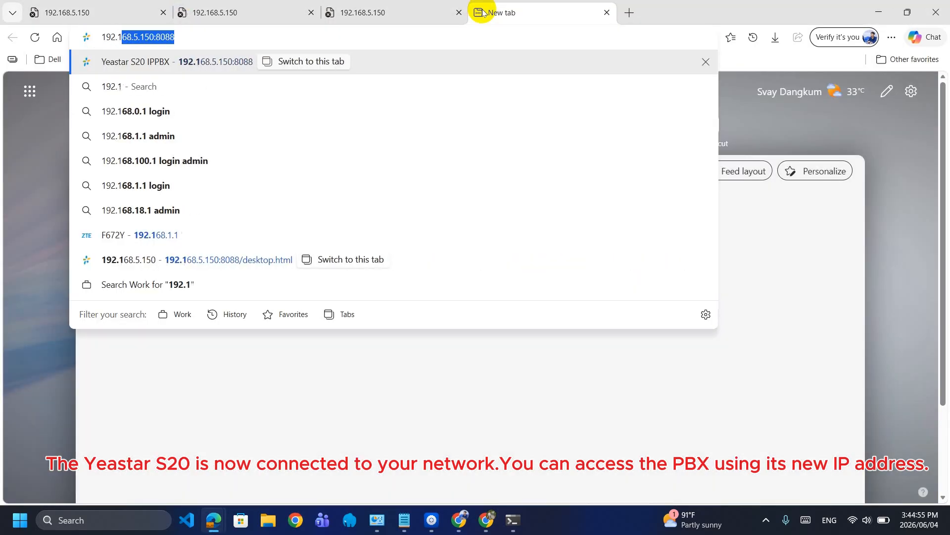
text(68.1)
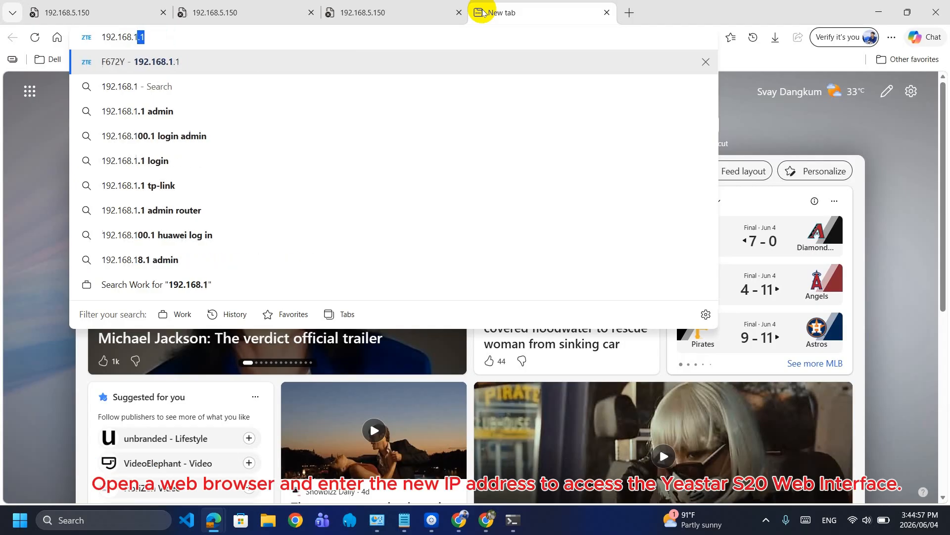
text(00.90)
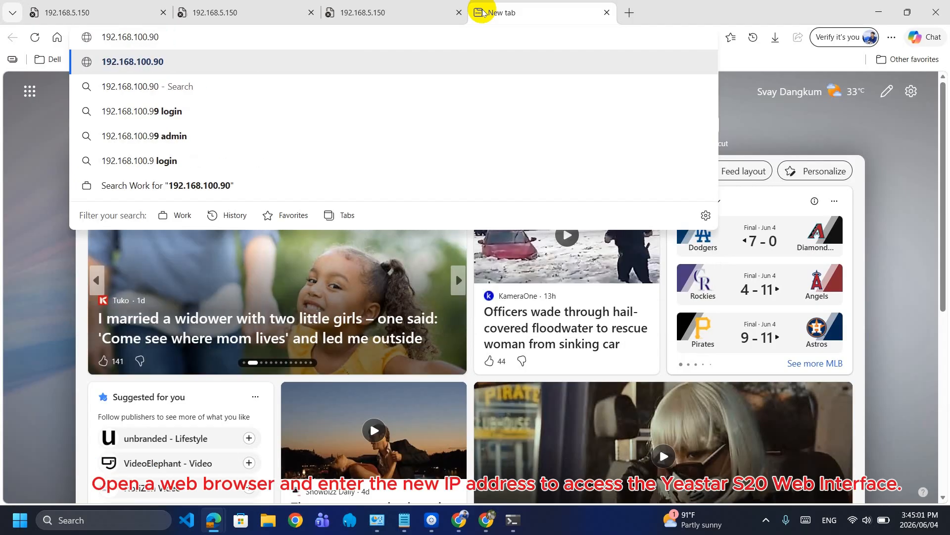
key(Return)
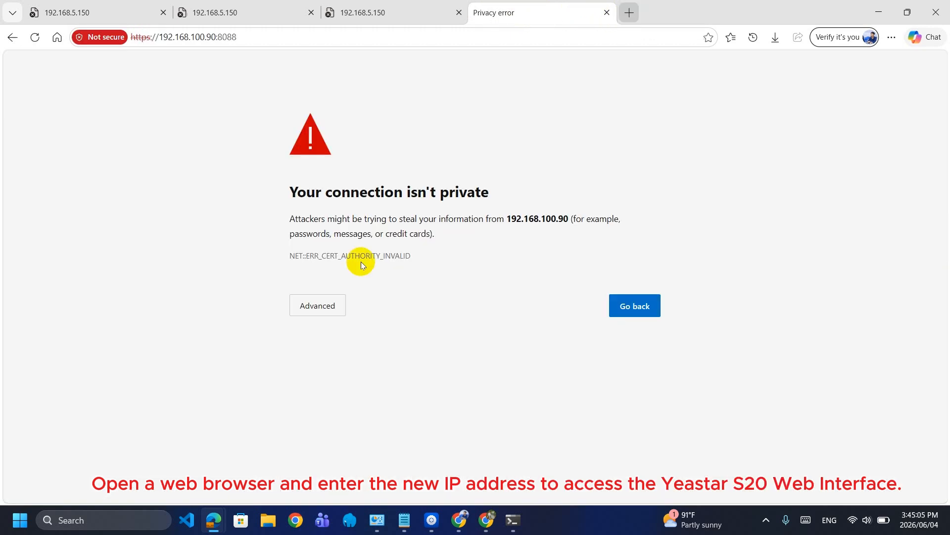
click(319, 304)
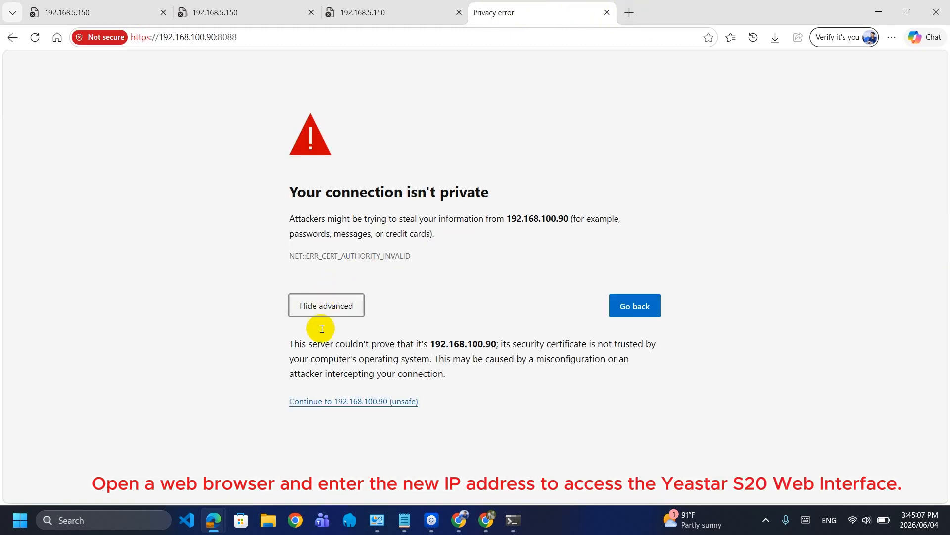
click(346, 401)
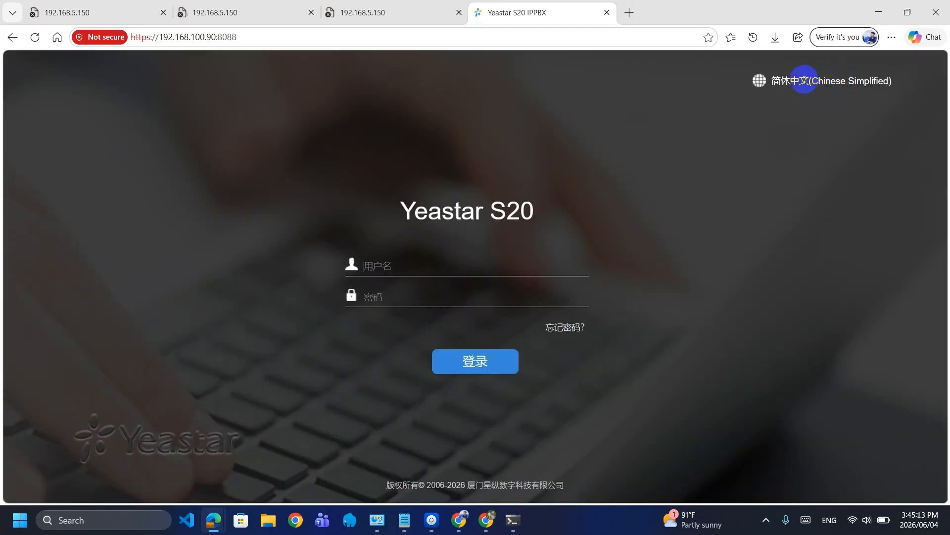
Switch the login page to English and sign in as admin with the account password
click(863, 81)
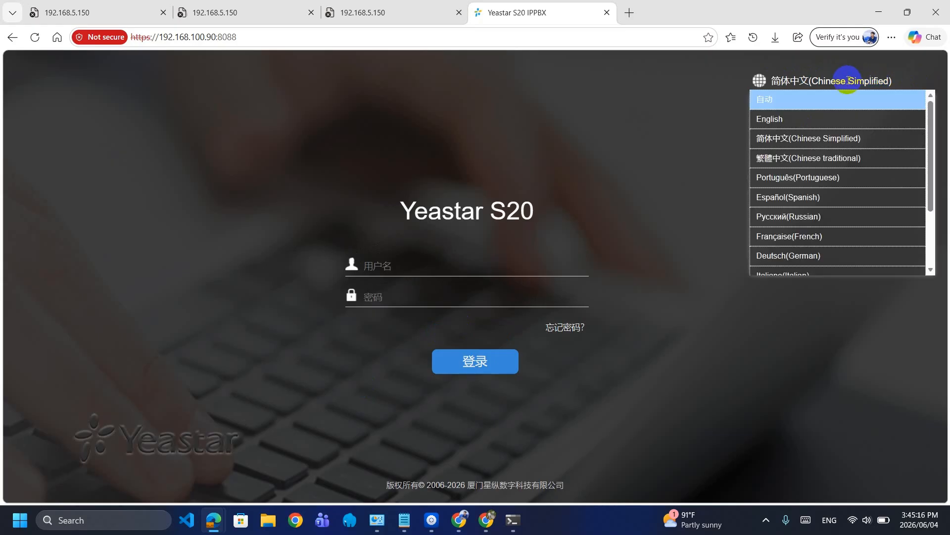
click(789, 118)
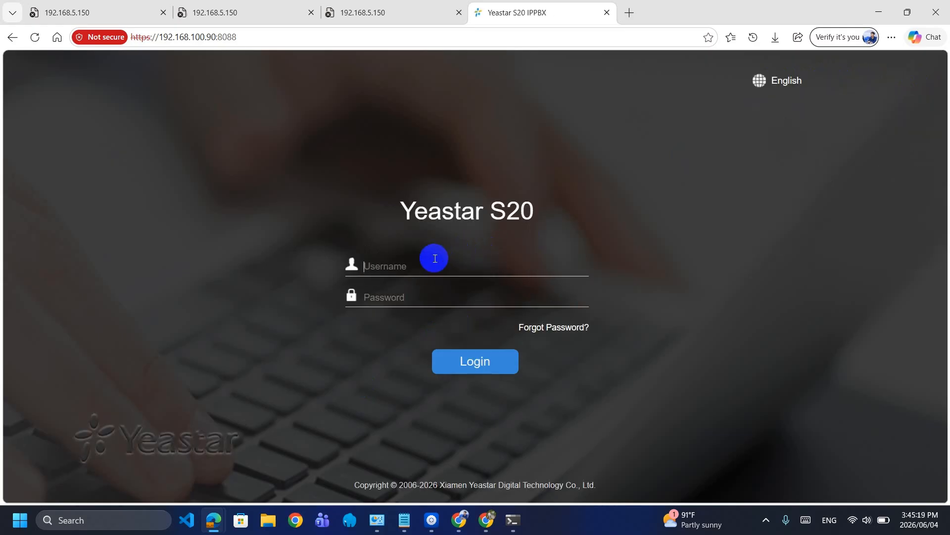
text(admin)
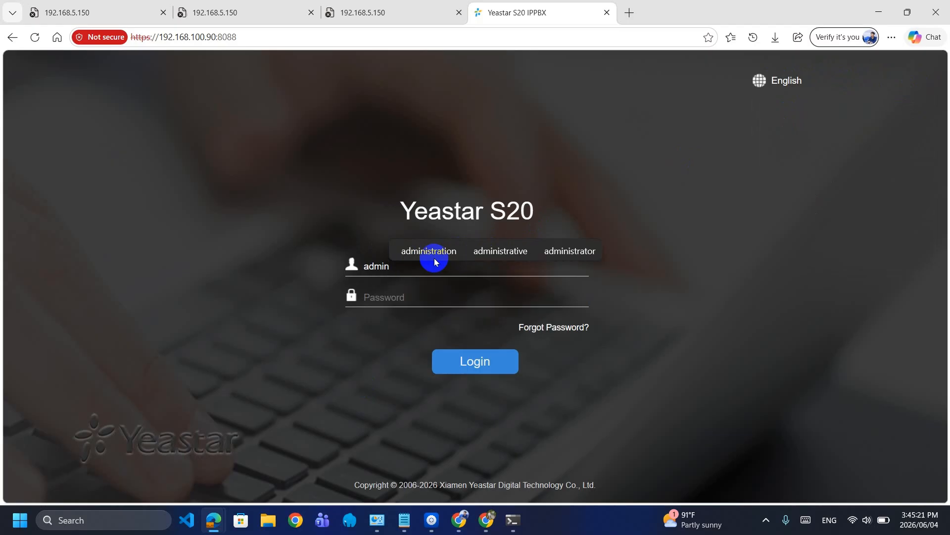
click(410, 292)
text(pass)
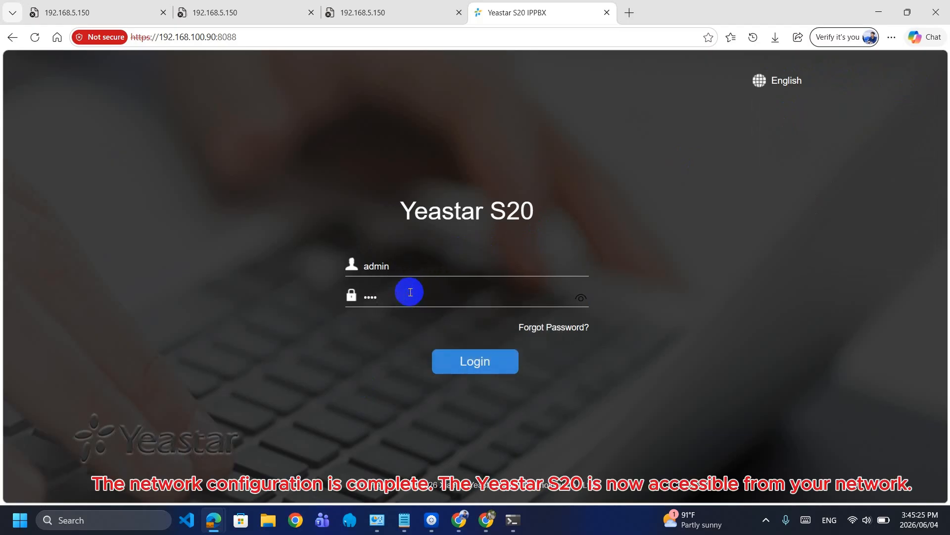
text(•••••••••)
key(Return)
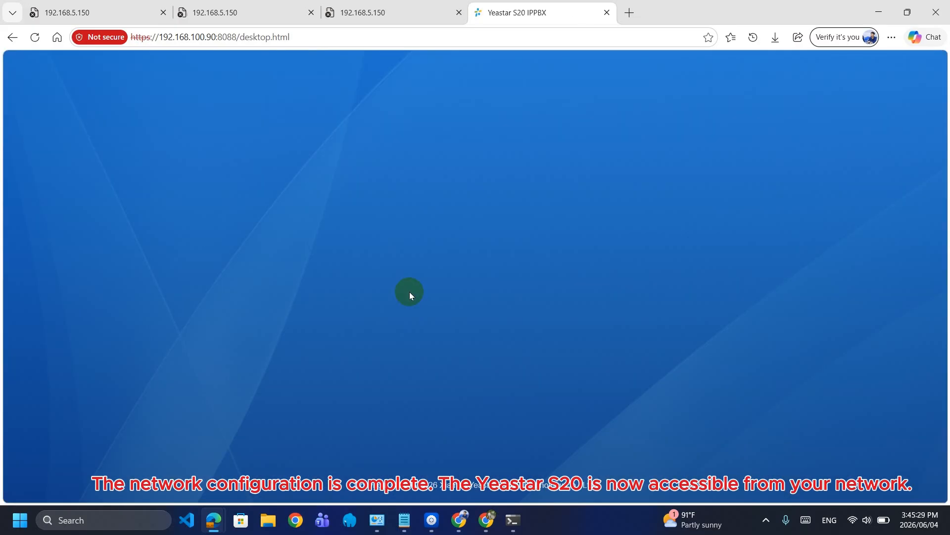